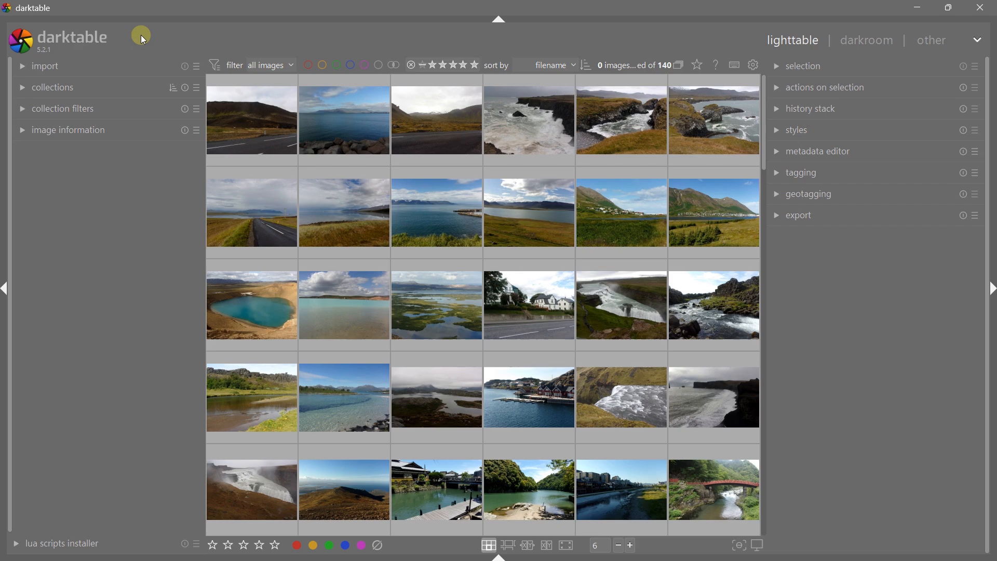
# Show the Image film roll from the collections and open the coastal photo with the large rock in the darkroom.
pyautogui.click(23, 86)
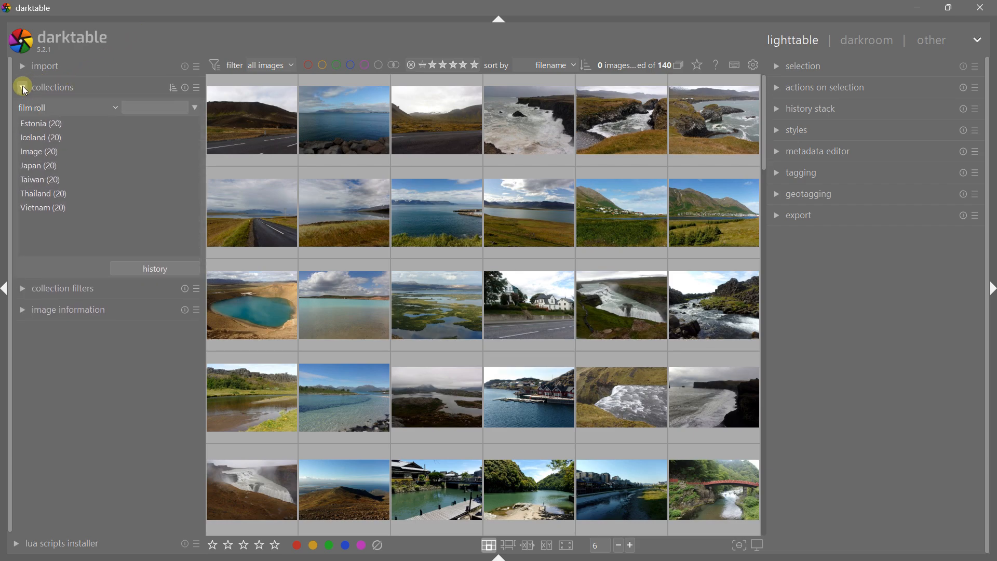
pyautogui.click(38, 152)
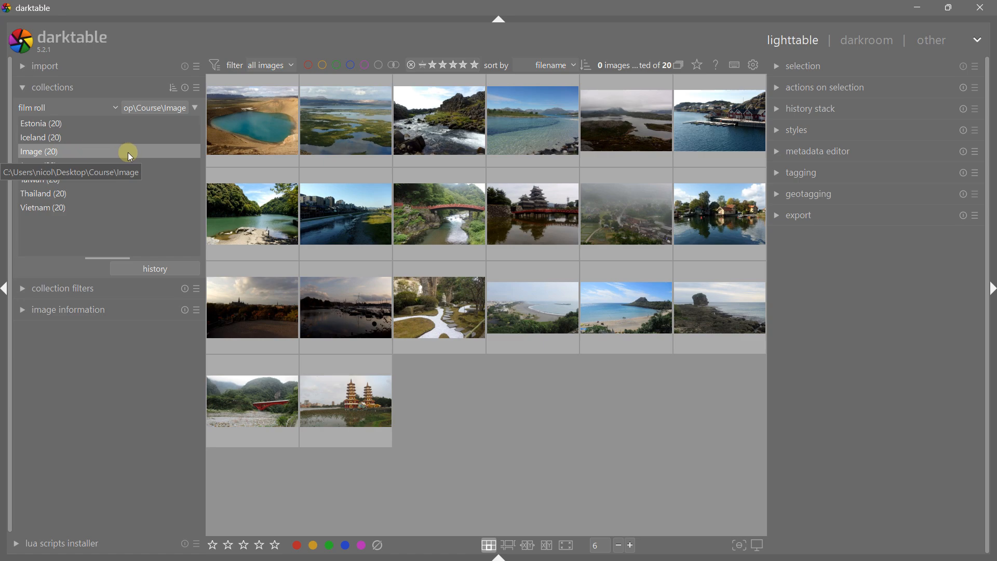
pyautogui.click(706, 273)
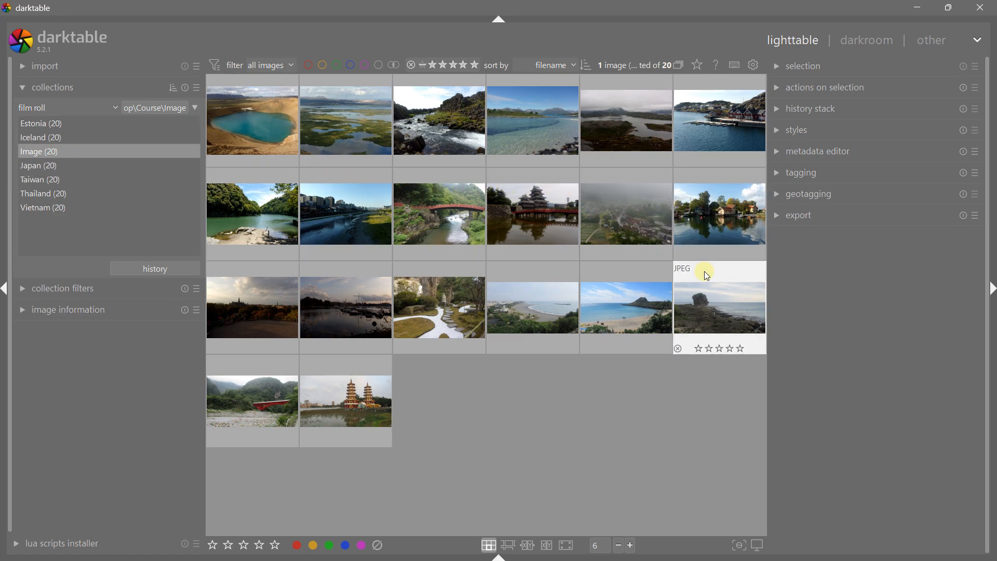
pyautogui.doubleClick(704, 271)
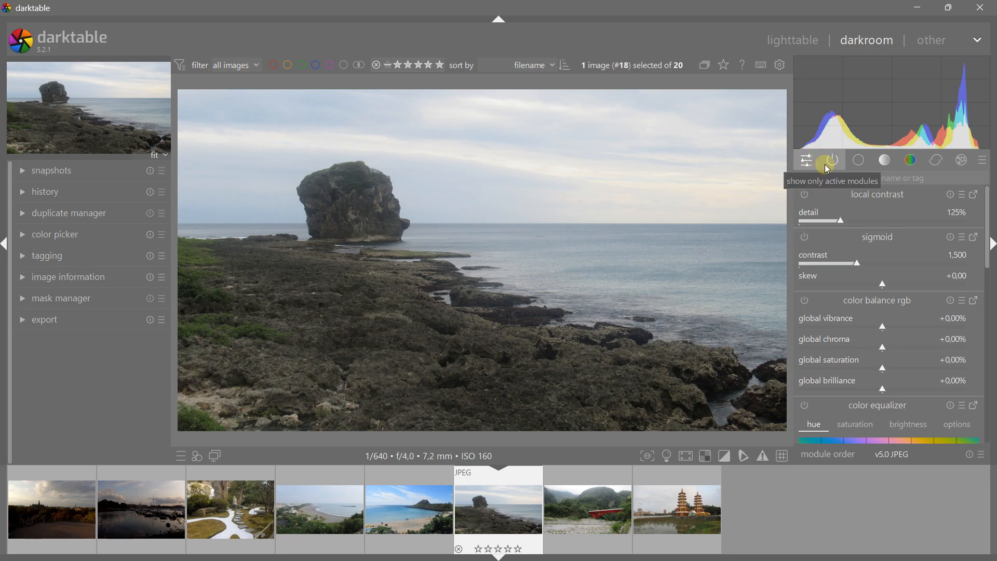
# Expand the exposure module among the base modules and switch it on.
pyautogui.click(857, 162)
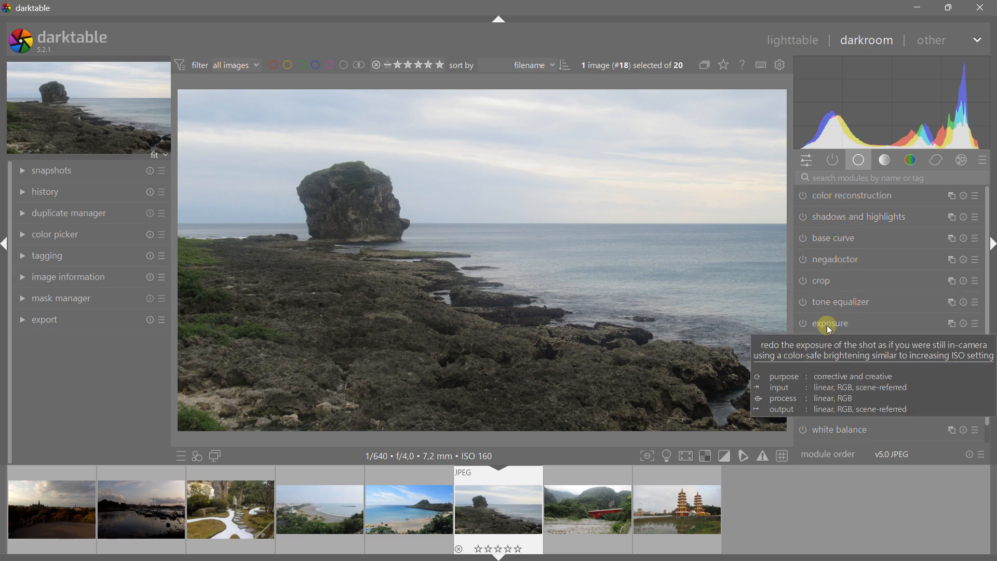
pyautogui.click(829, 326)
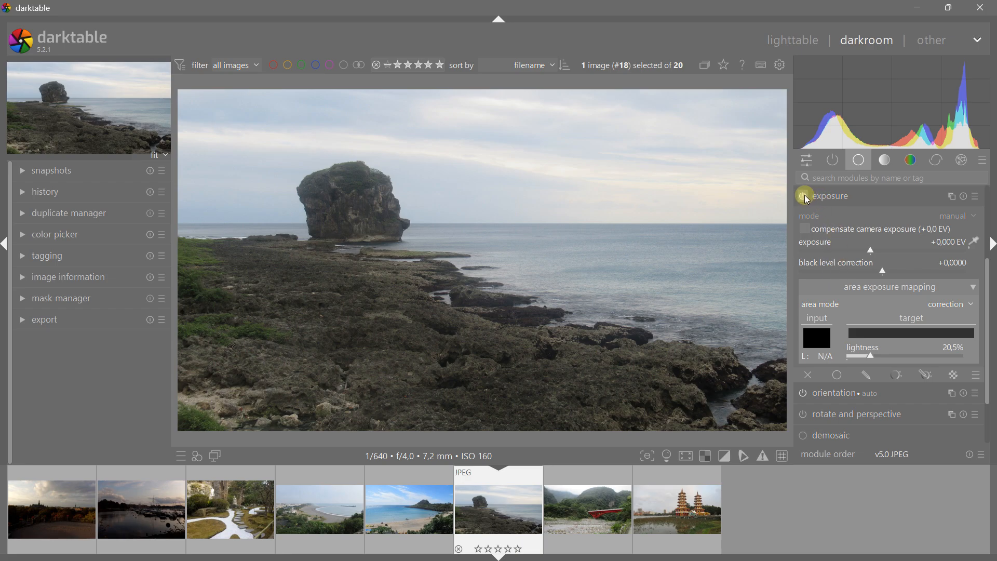
pyautogui.click(804, 197)
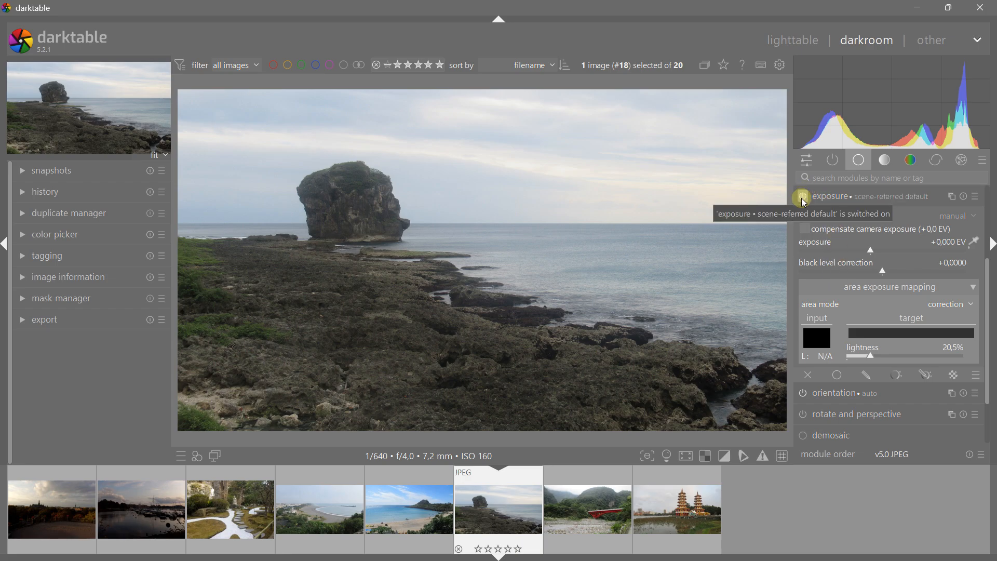
# Try raising the exposure of the whole photo to +1.761 EV and reset the module's parameters.
pyautogui.moveTo(871, 250); pyautogui.dragTo(912, 245)
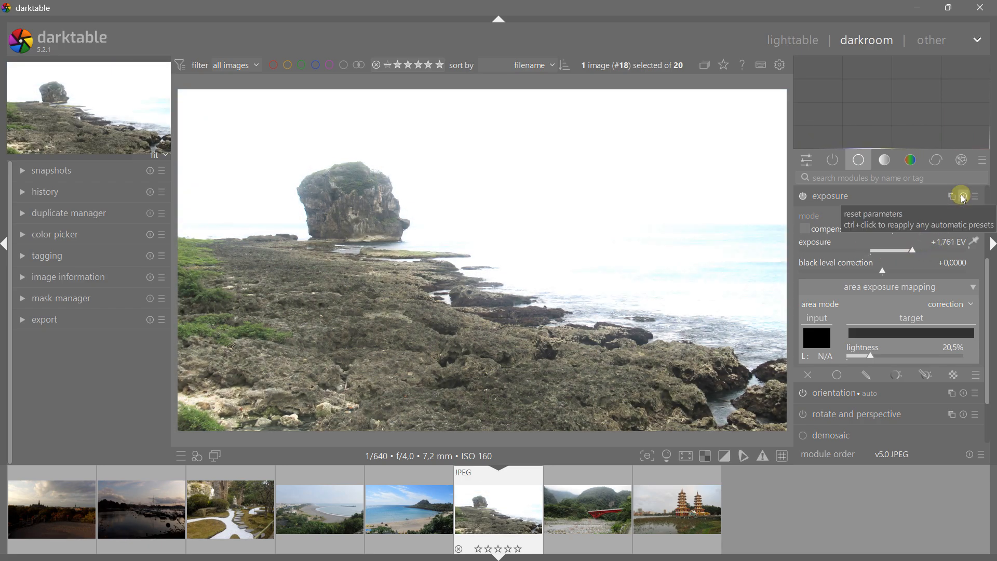
pyautogui.click(963, 197)
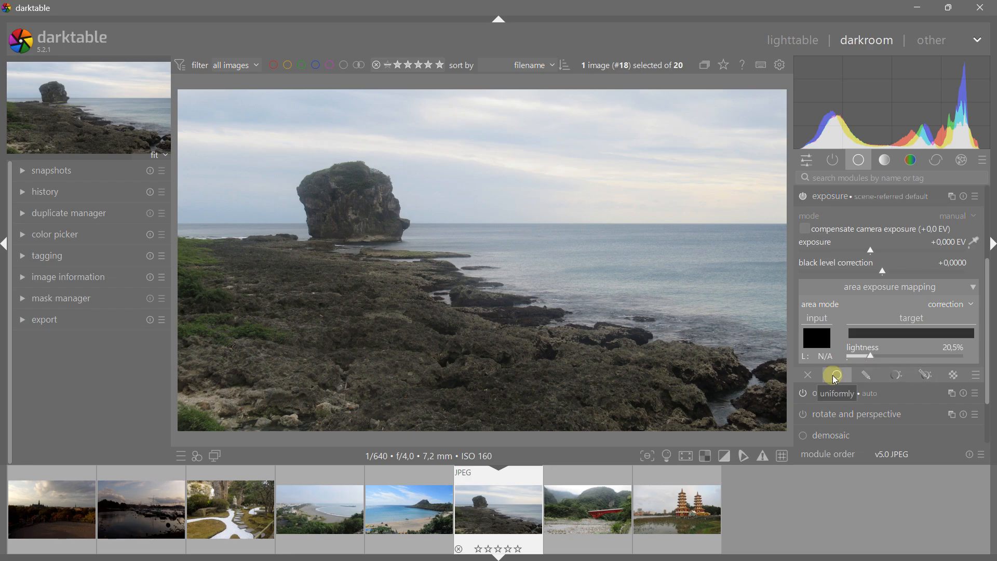
# Add a parametric mask to the exposure module, using the Jz channel, and display it as an overlay.
pyautogui.click(902, 381)
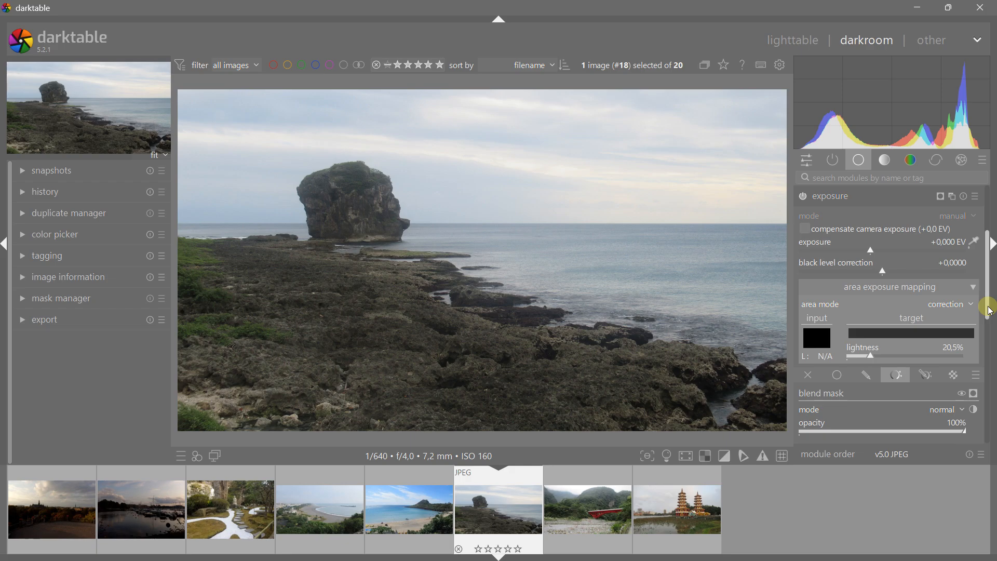
pyautogui.moveTo(981, 311); pyautogui.dragTo(982, 369)
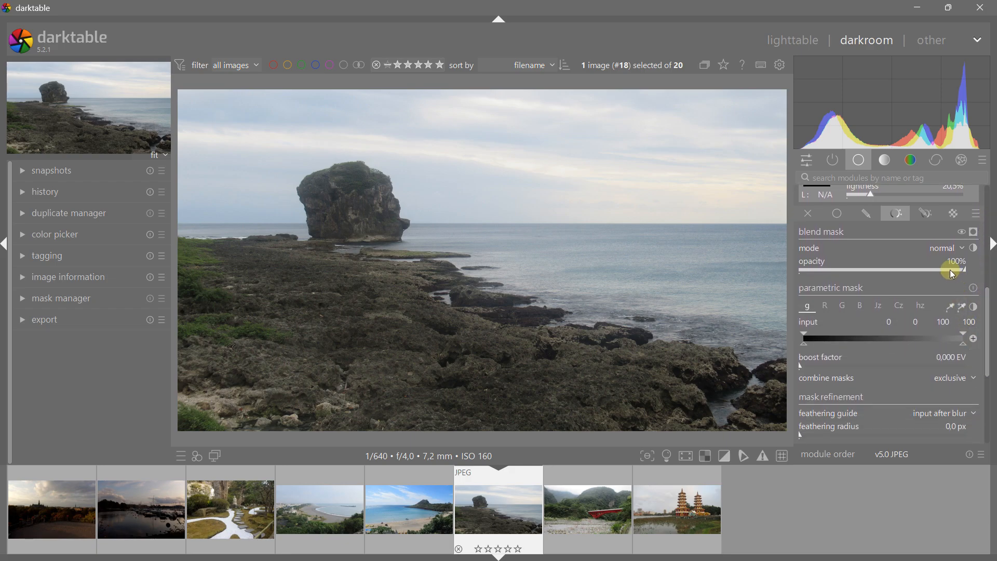
pyautogui.click(973, 233)
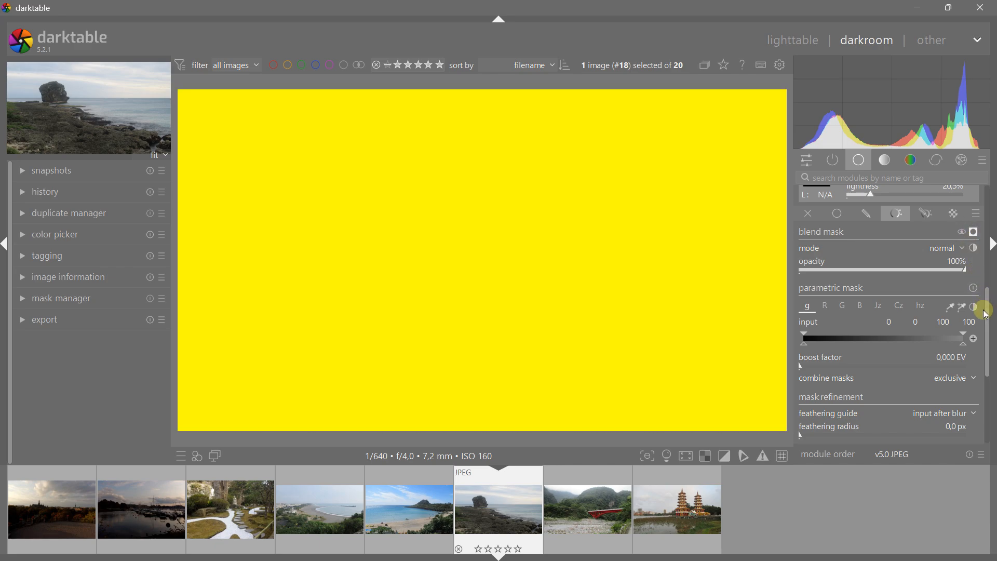
pyautogui.moveTo(988, 306); pyautogui.dragTo(987, 283)
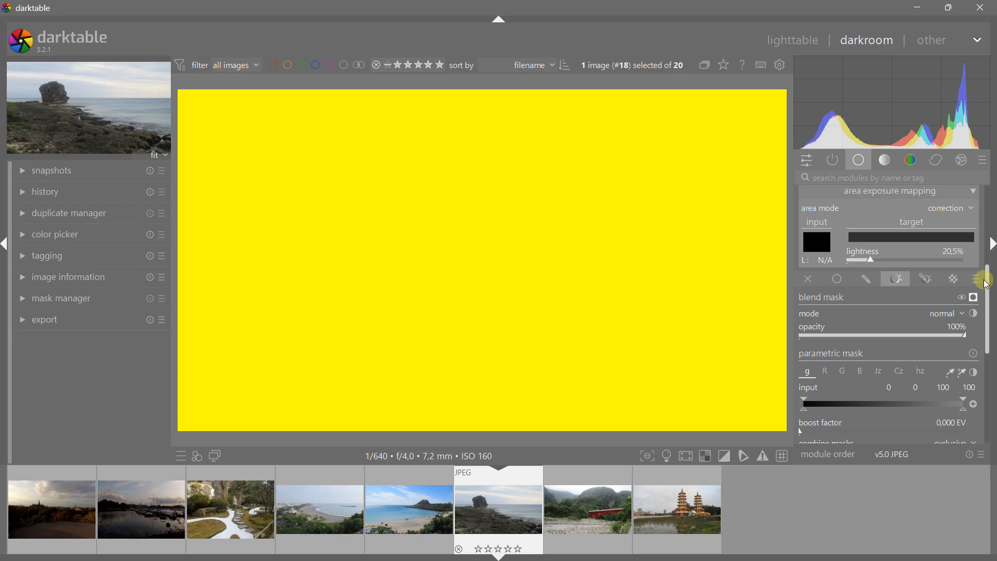
pyautogui.moveTo(985, 283); pyautogui.dragTo(981, 325)
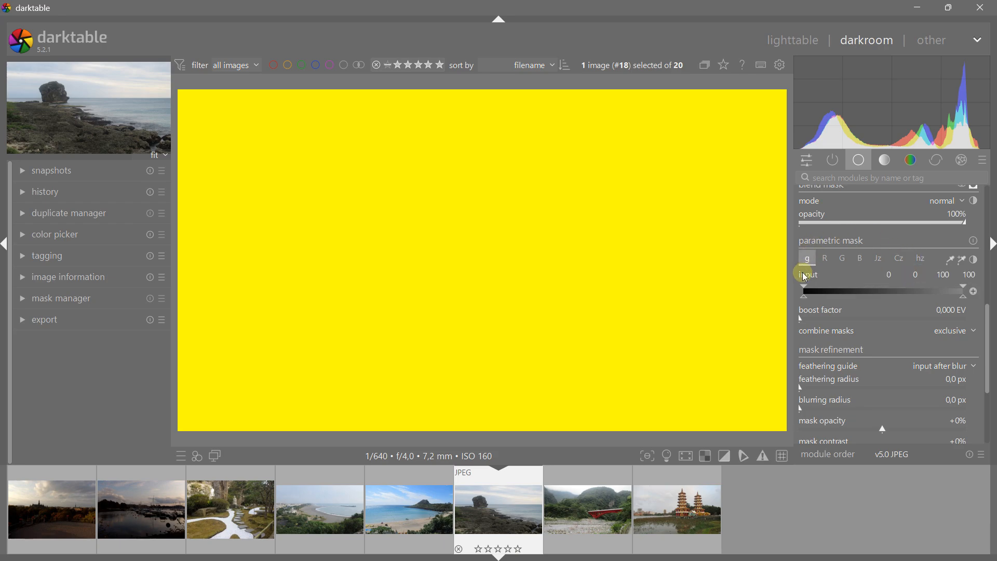
pyautogui.moveTo(807, 287); pyautogui.dragTo(771, 289)
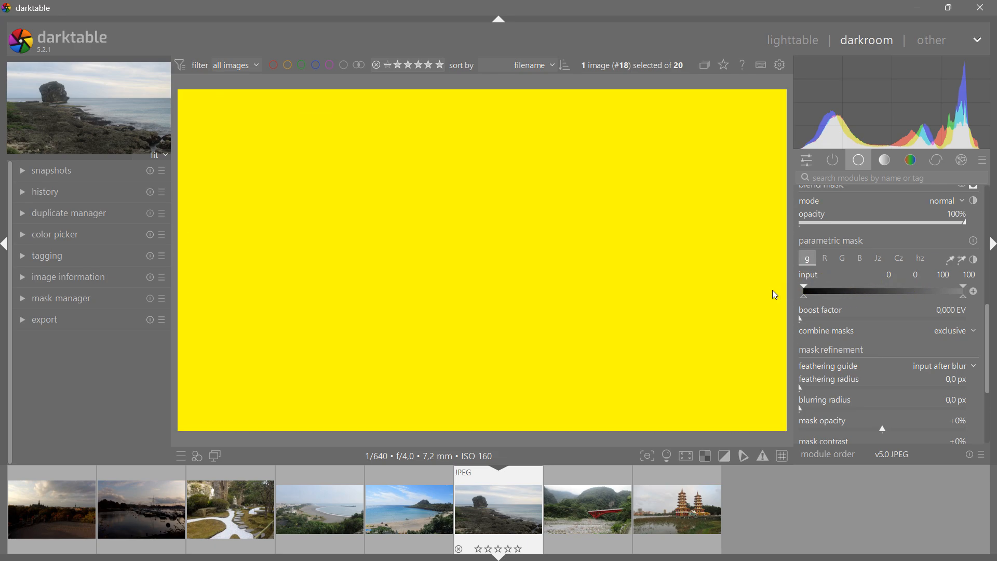
pyautogui.click(881, 267)
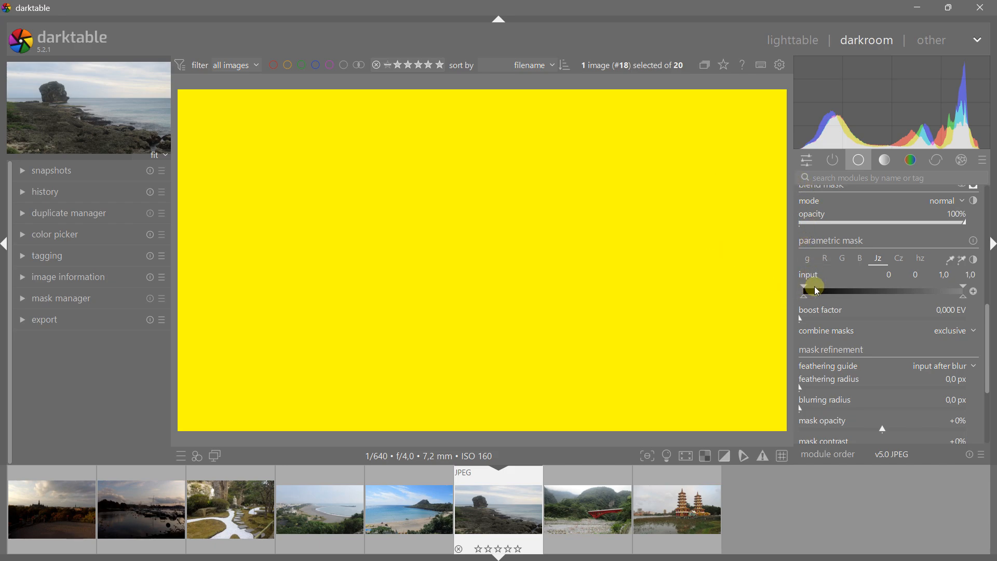
# Switch the exposure module off and back on to view the photo without the mask overlay.
pyautogui.moveTo(989, 324); pyautogui.dragTo(987, 229)
pyautogui.click(805, 239)
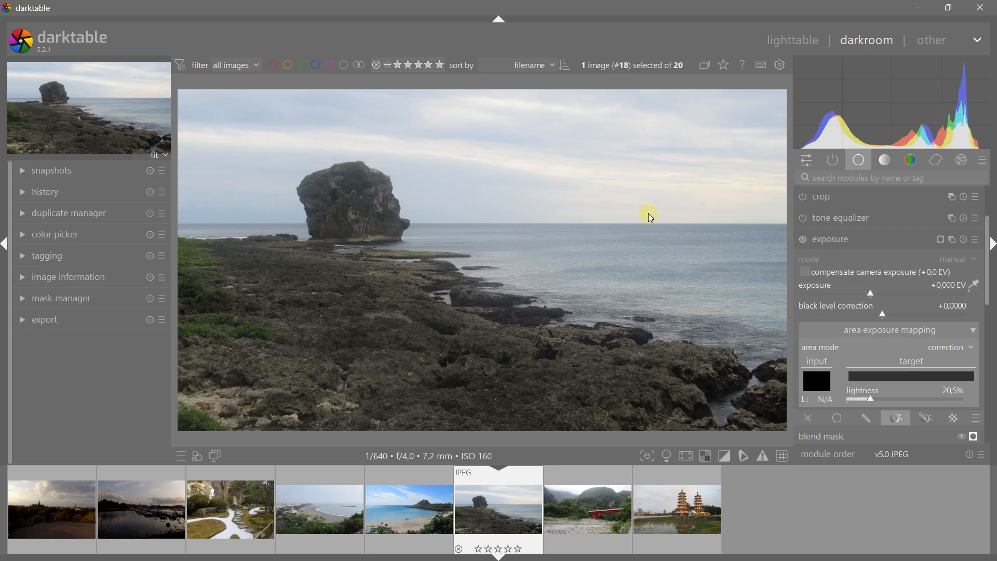
pyautogui.moveTo(988, 253)
pyautogui.mouseDown()
pyautogui.moveTo(985, 311)
pyautogui.moveTo(986, 247)
pyautogui.mouseUp()
pyautogui.click(802, 247)
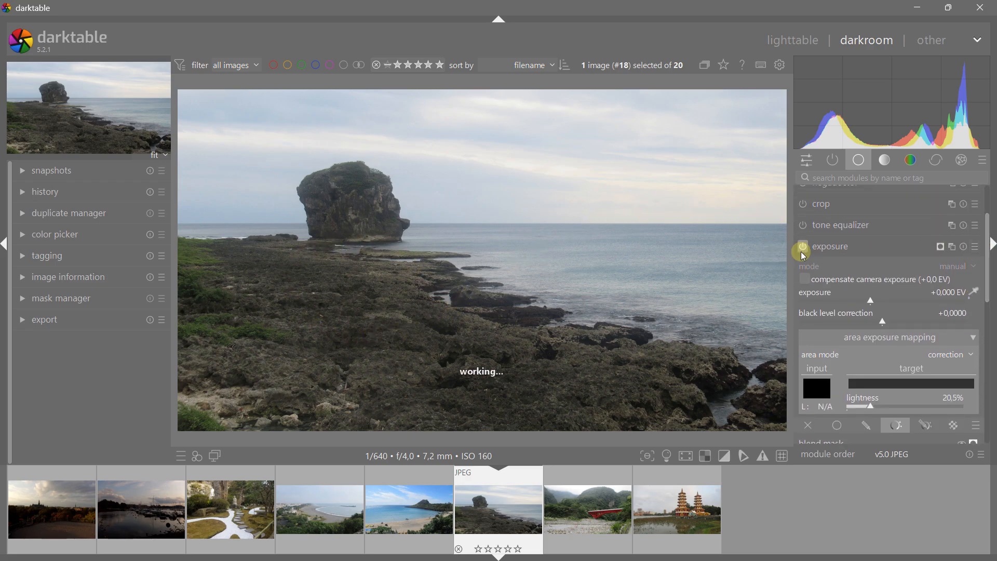
pyautogui.moveTo(988, 294); pyautogui.dragTo(988, 367)
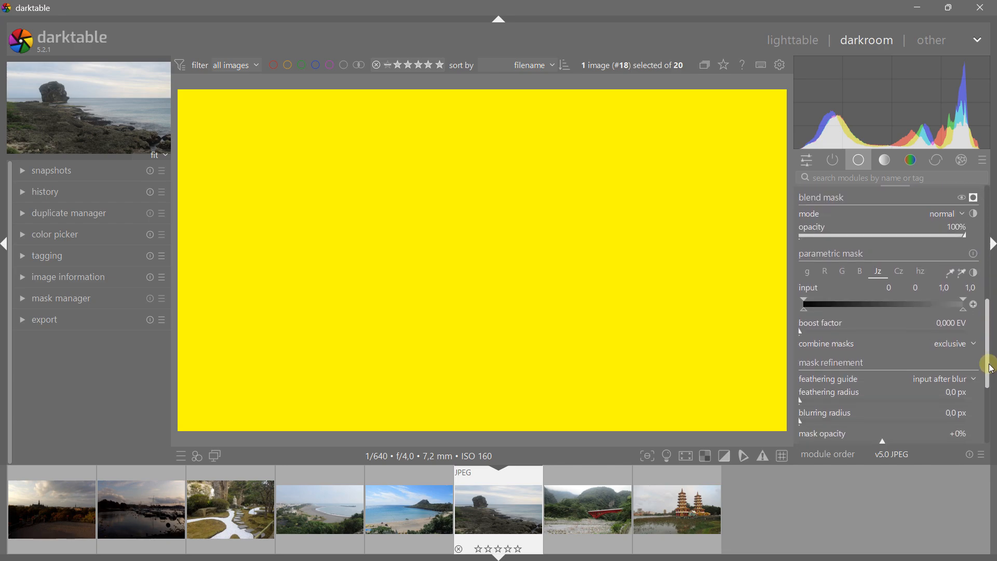
# Try raising the lower Jz input limit of the parametric mask to 1.0 and return it to 0.
pyautogui.moveTo(805, 291); pyautogui.dragTo(970, 292)
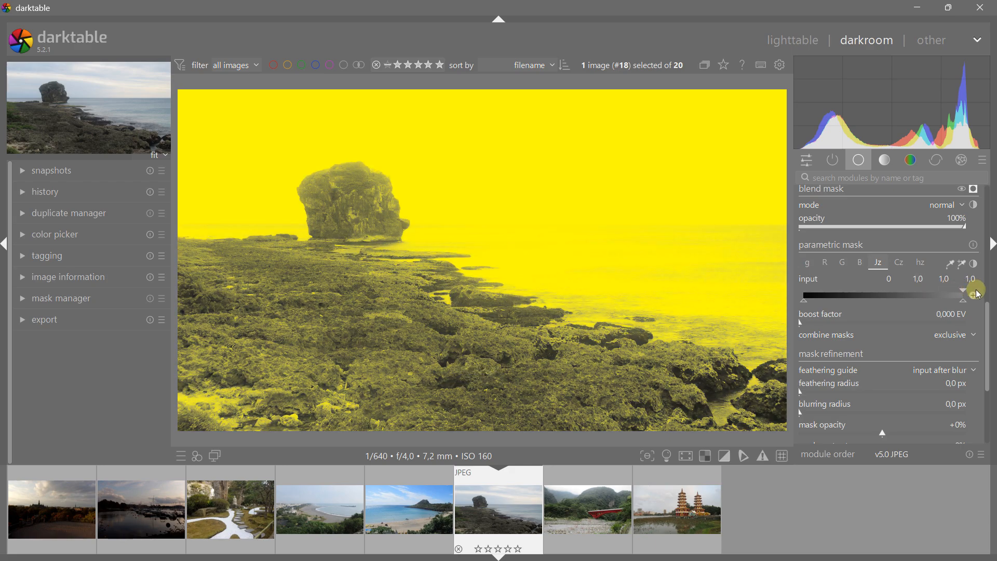
pyautogui.moveTo(978, 294); pyautogui.dragTo(799, 279)
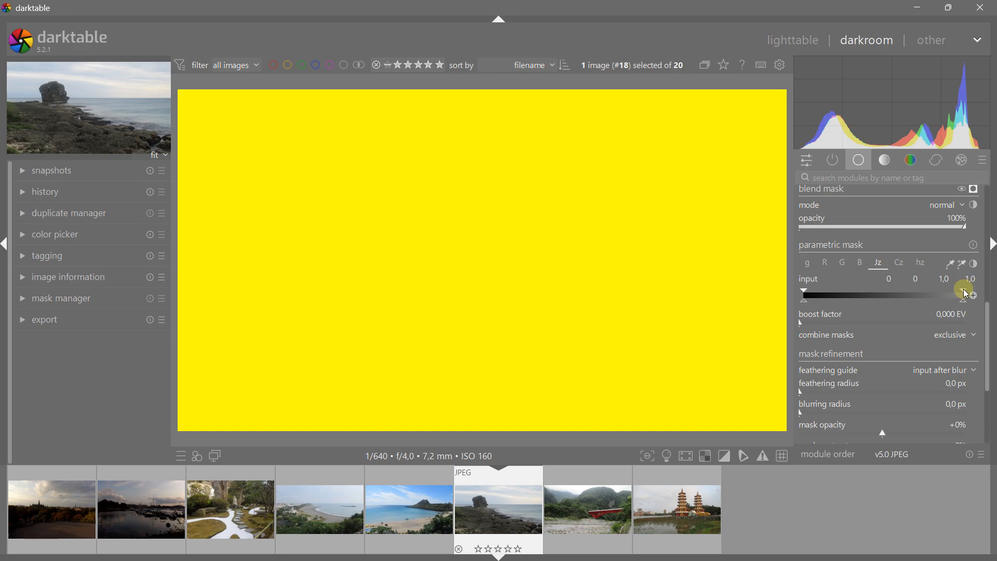
pyautogui.moveTo(964, 288)
pyautogui.mouseDown()
pyautogui.moveTo(865, 289)
pyautogui.moveTo(966, 288)
pyautogui.mouseUp()
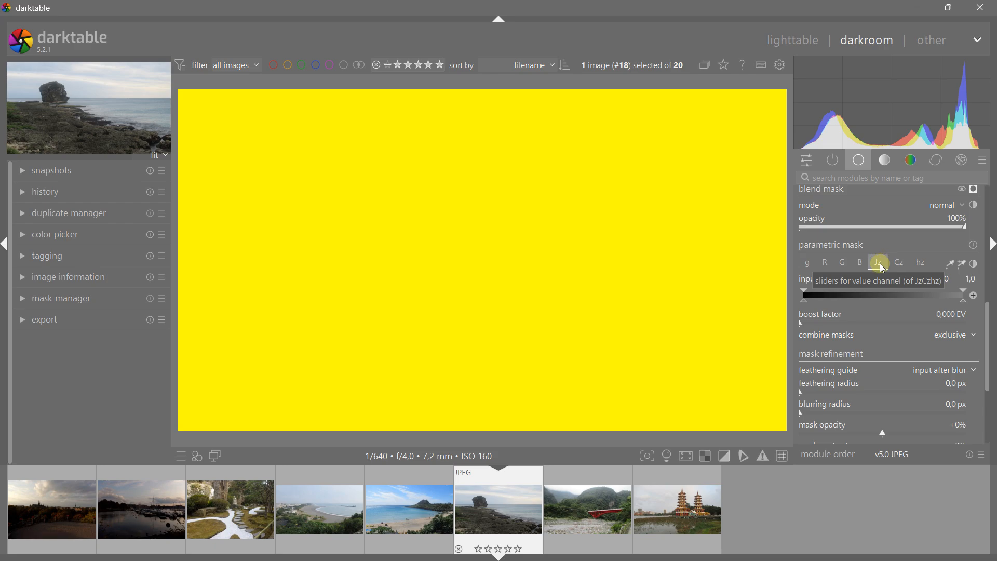
pyautogui.moveTo(811, 294); pyautogui.dragTo(760, 293)
# Examine the hue range of the parametric mask in the hz channel.
pyautogui.click(920, 263)
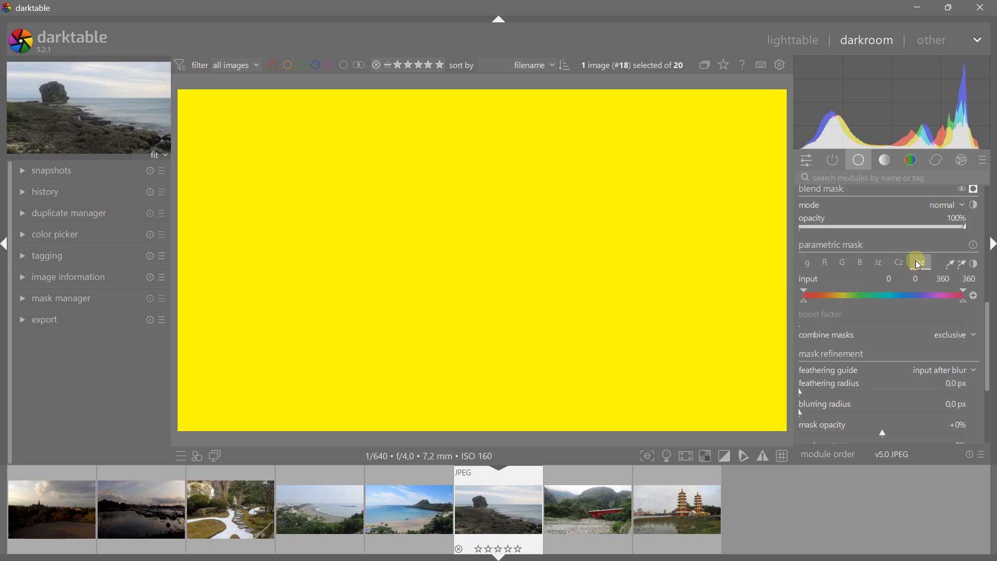
pyautogui.moveTo(804, 290); pyautogui.dragTo(768, 281)
pyautogui.click(914, 260)
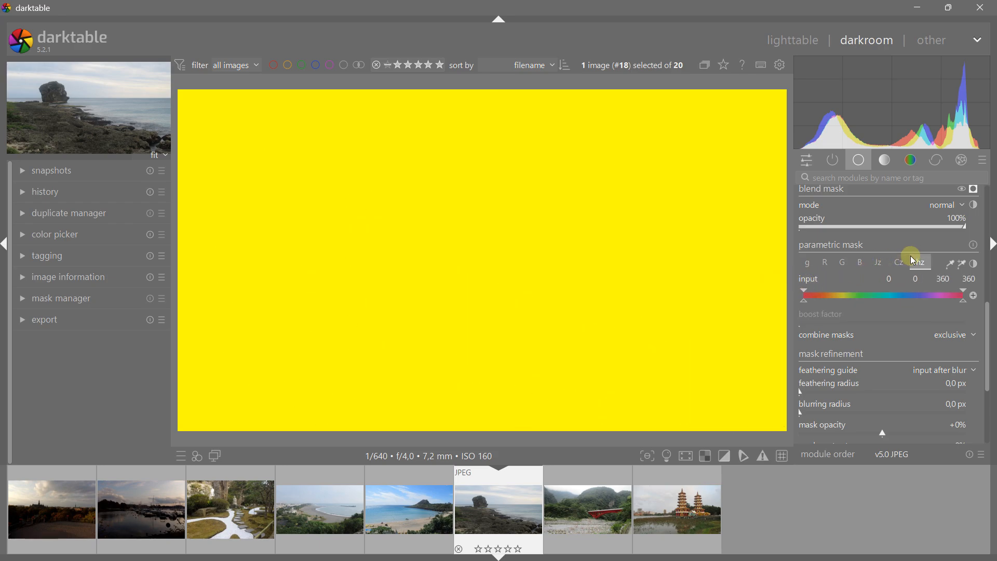
# Set the upper Jz input limits of the parametric mask to 0.47 and 0.76 to exclude the sky and sea.
pyautogui.click(880, 264)
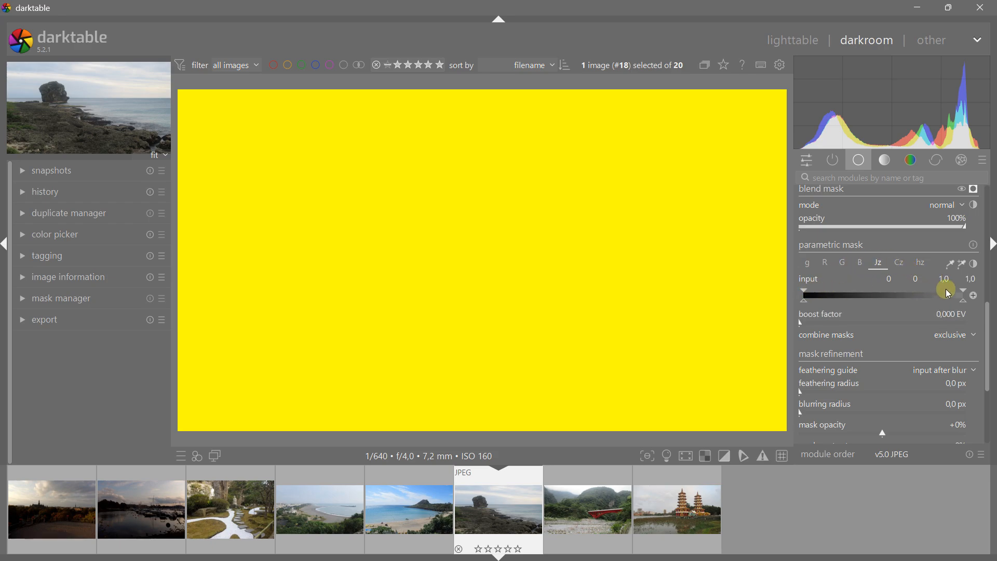
pyautogui.moveTo(964, 289); pyautogui.dragTo(874, 288)
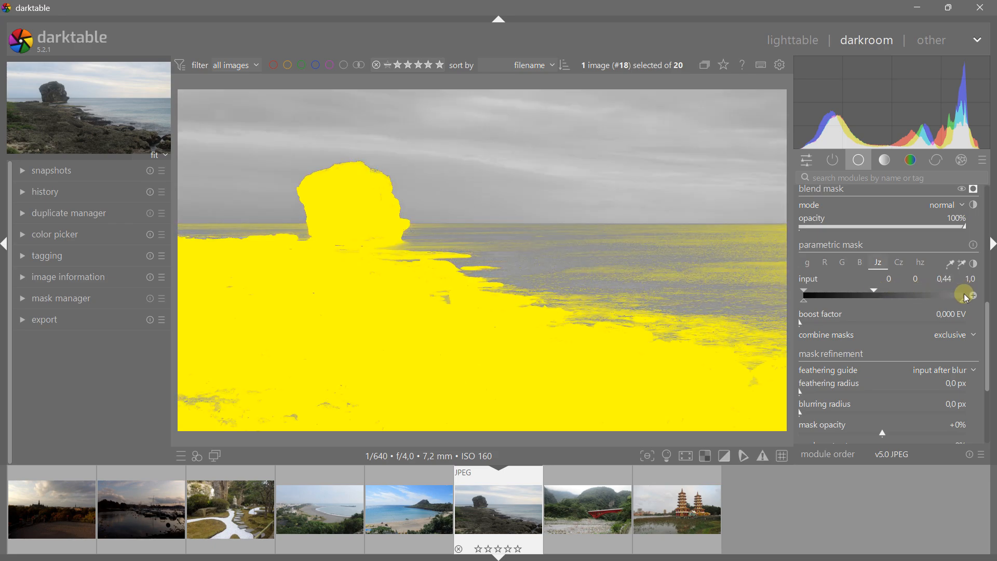
pyautogui.moveTo(965, 299); pyautogui.dragTo(880, 298)
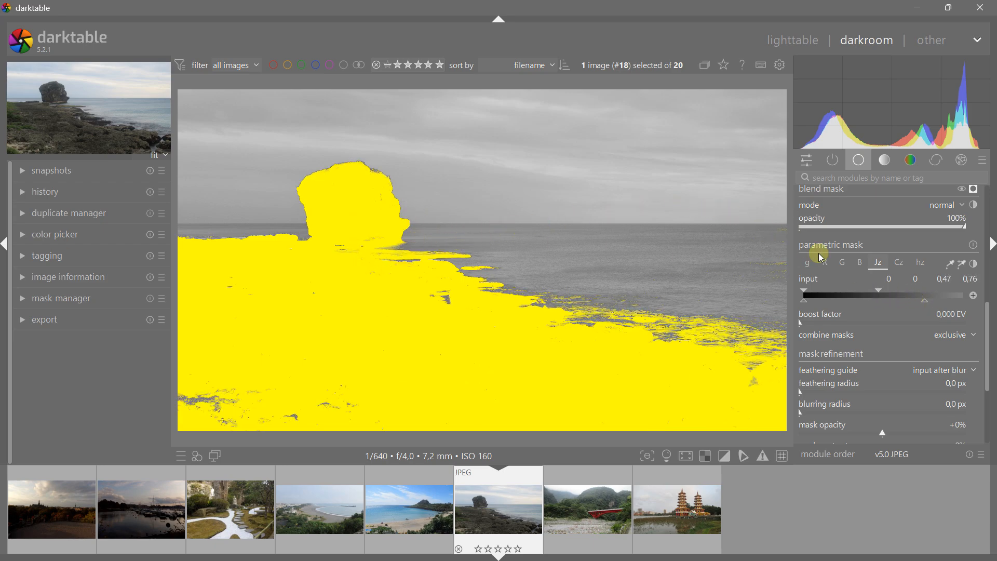
# Refine the mask with a 45 px feathering radius, 1.9 px blurring radius, +6% mask opacity and -8% mask contrast.
pyautogui.moveTo(986, 311); pyautogui.dragTo(988, 350)
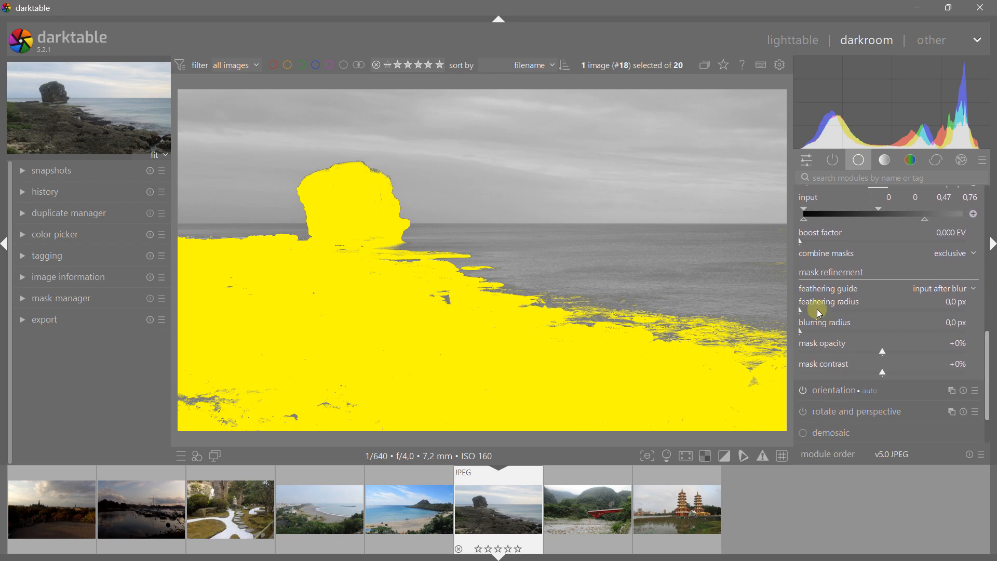
pyautogui.moveTo(796, 309); pyautogui.dragTo(802, 329)
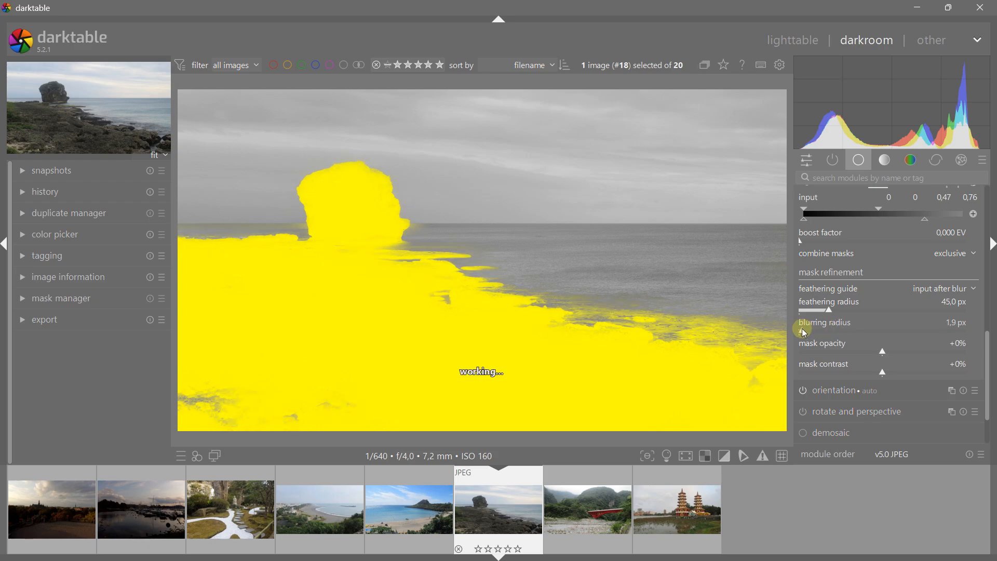
pyautogui.moveTo(881, 345); pyautogui.dragTo(873, 379)
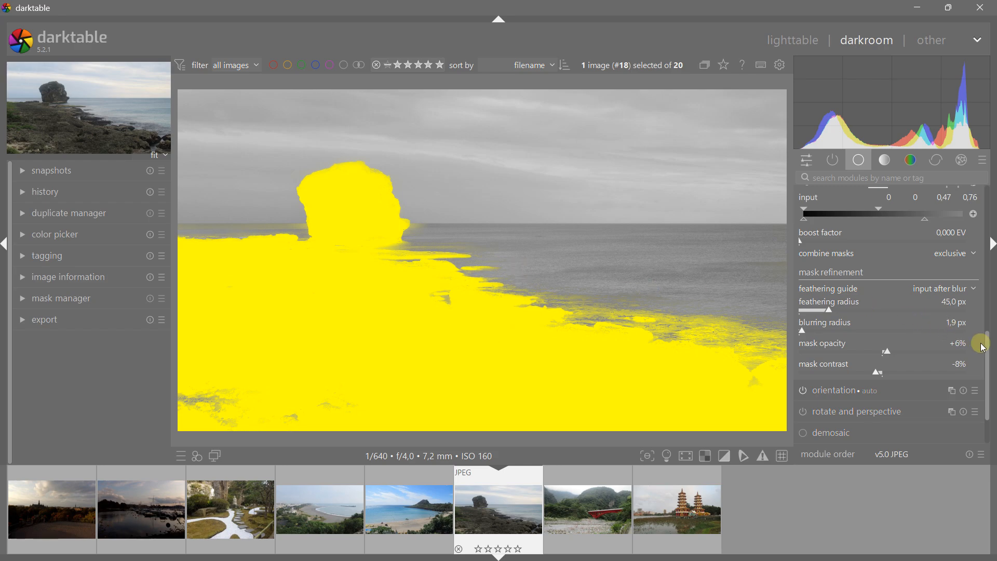
# Hide the mask overlay and set the exposure of the masked rocks to +0.935 EV.
pyautogui.moveTo(990, 366); pyautogui.dragTo(987, 249)
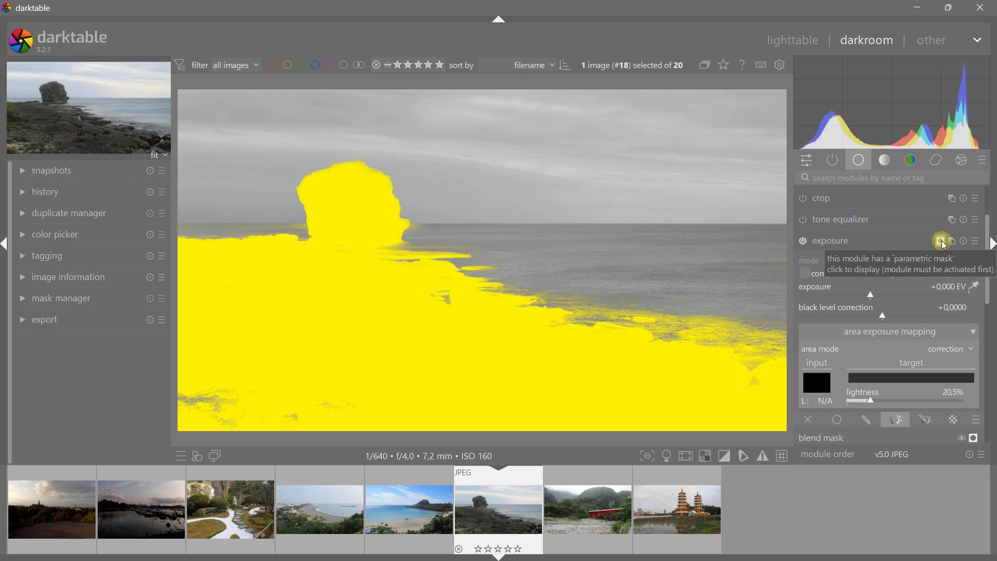
pyautogui.click(942, 242)
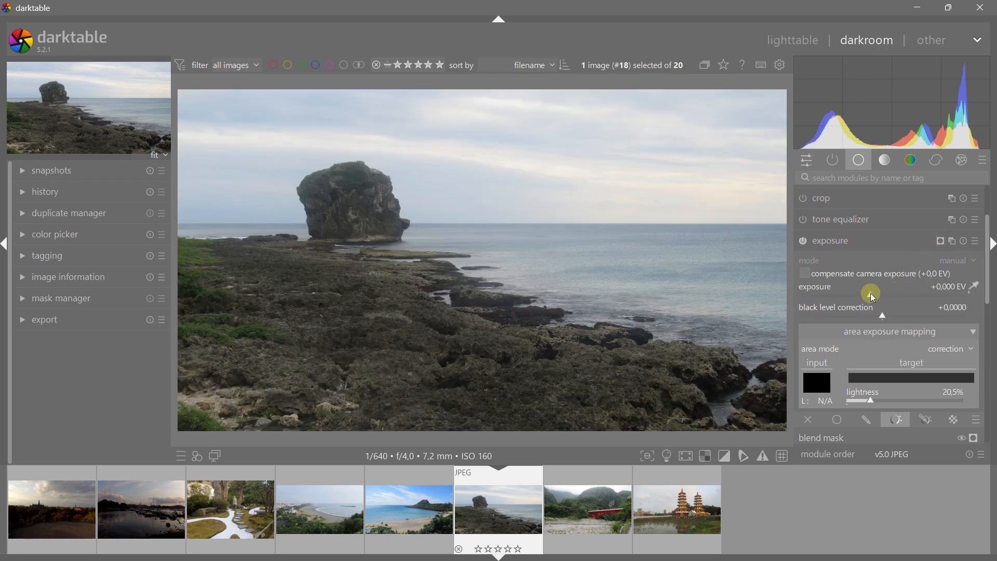
pyautogui.moveTo(874, 297); pyautogui.dragTo(922, 309)
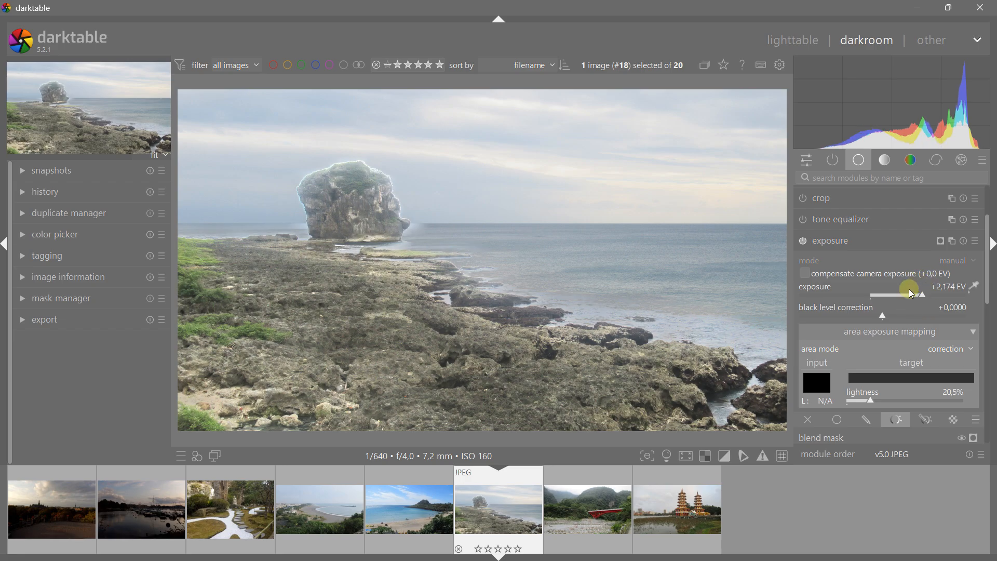
pyautogui.moveTo(908, 291); pyautogui.dragTo(893, 292)
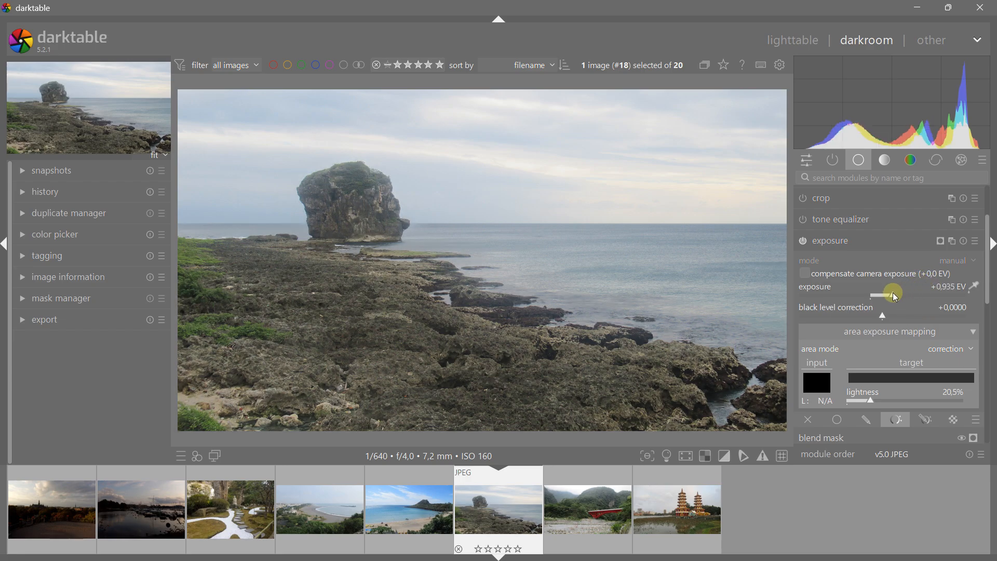
# Switch off the exposure module and collapse it.
pyautogui.click(803, 241)
pyautogui.click(828, 242)
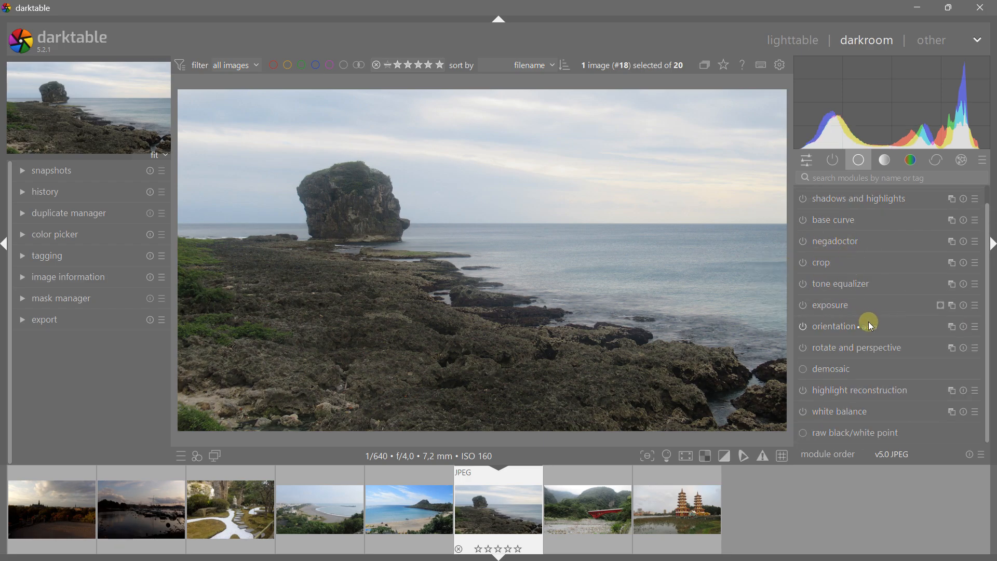
# Reset the exposure module on the coastal photo and open the photo of the red bridge over the river.
pyautogui.click(962, 306)
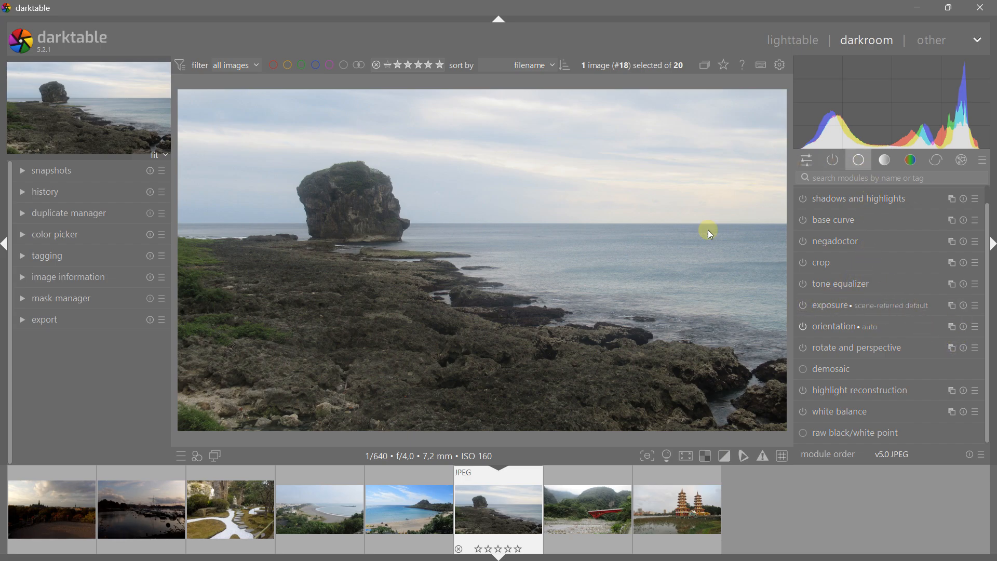
pyautogui.scroll(3, 221, 485)
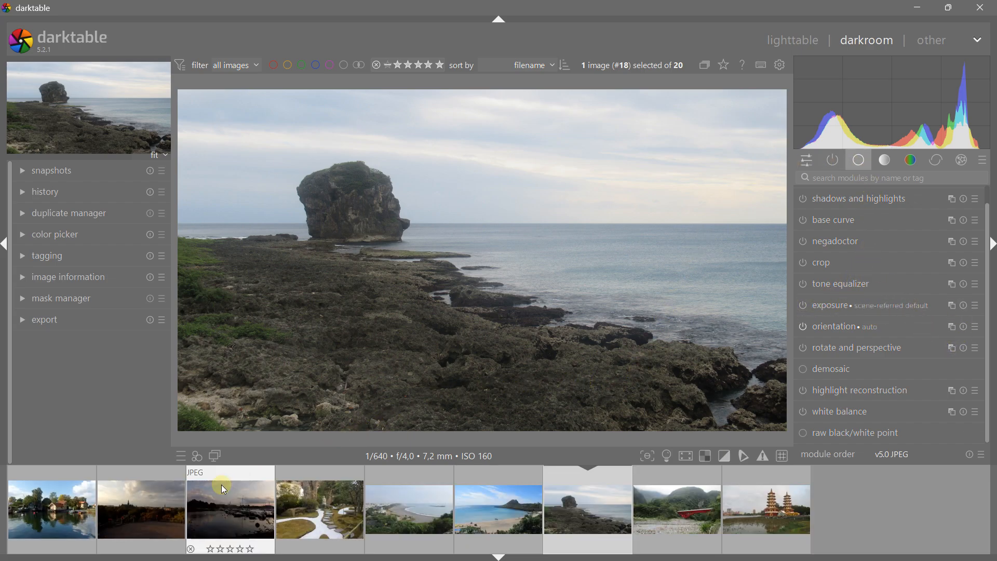
pyautogui.scroll(1, 221, 484)
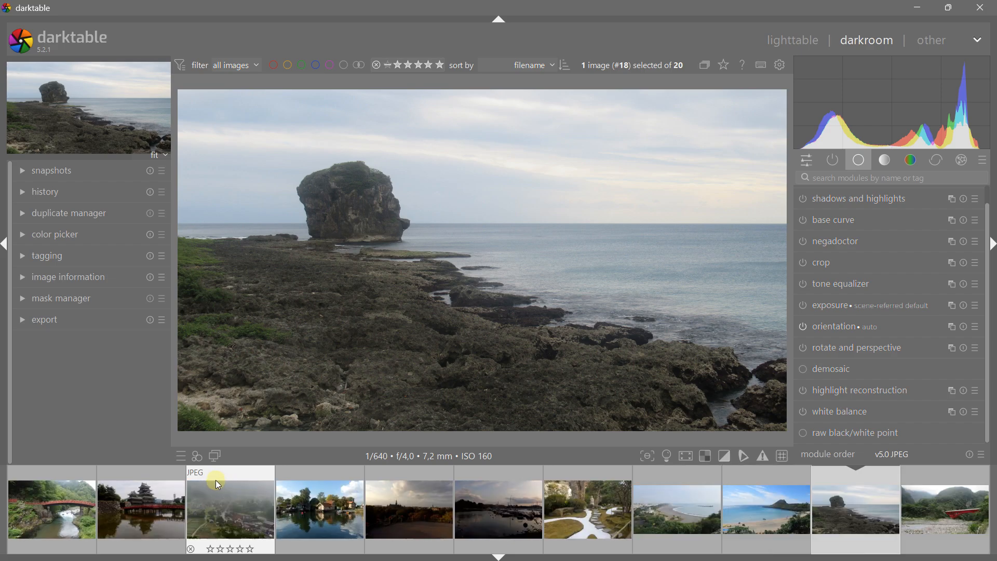
pyautogui.click(66, 499)
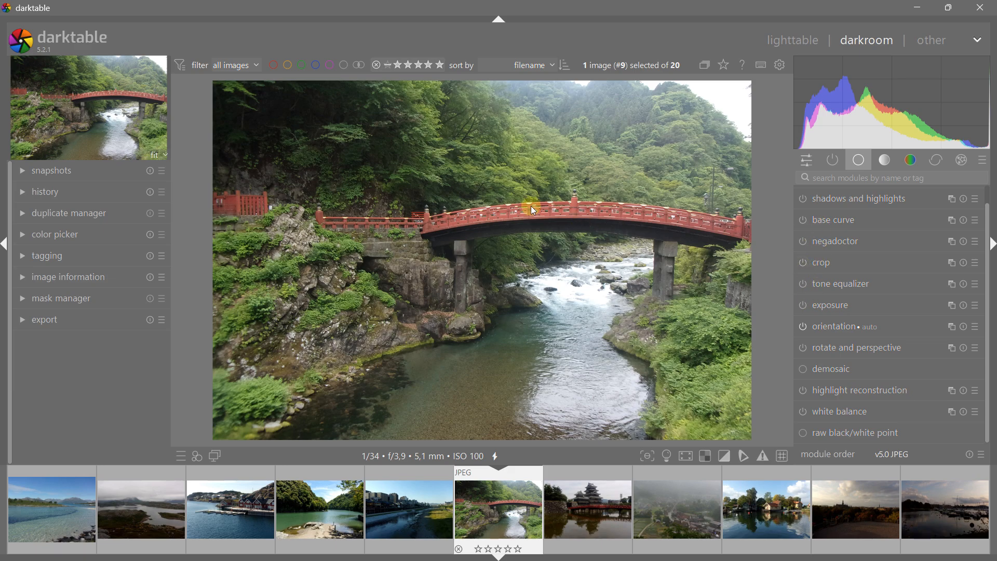
pyautogui.scroll(3, 497, 222)
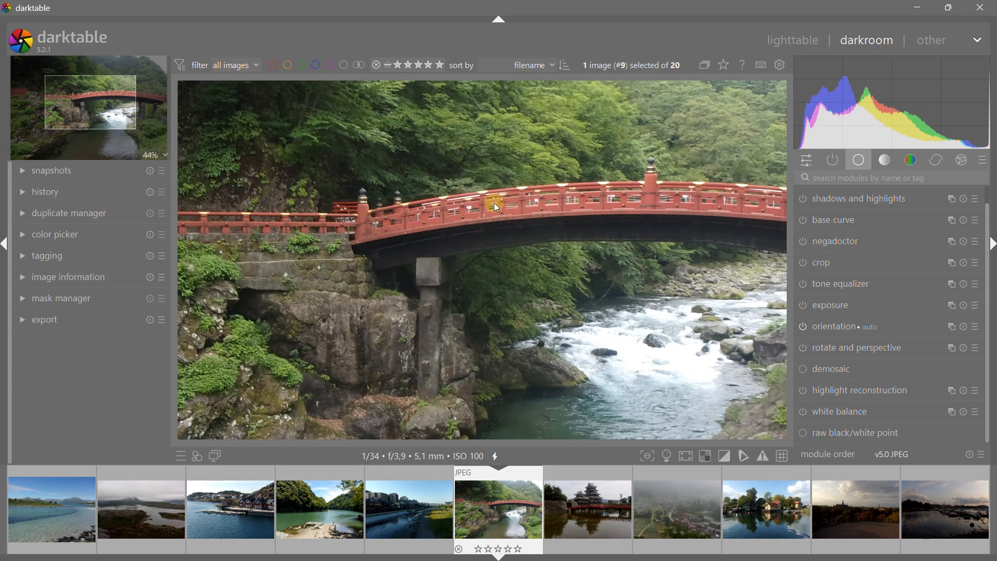
pyautogui.scroll(-3, 495, 201)
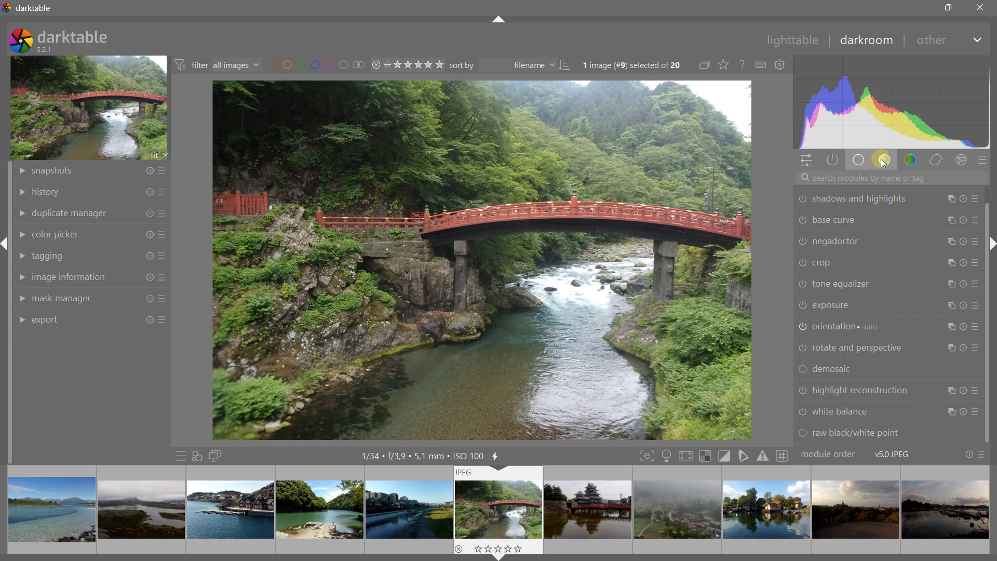
# Find the rgb primaries module among the color modules and expand its settings.
pyautogui.click(907, 164)
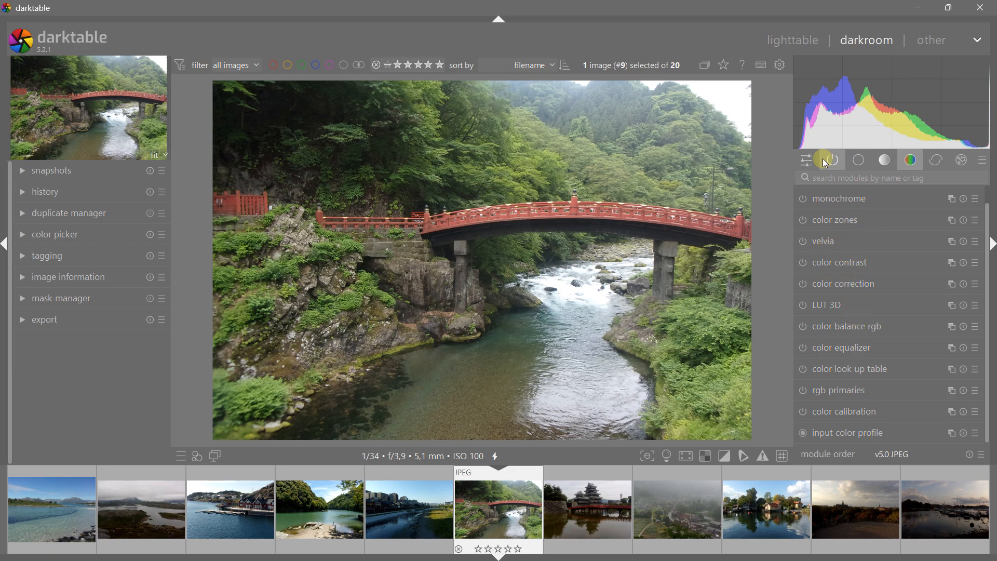
pyautogui.click(806, 160)
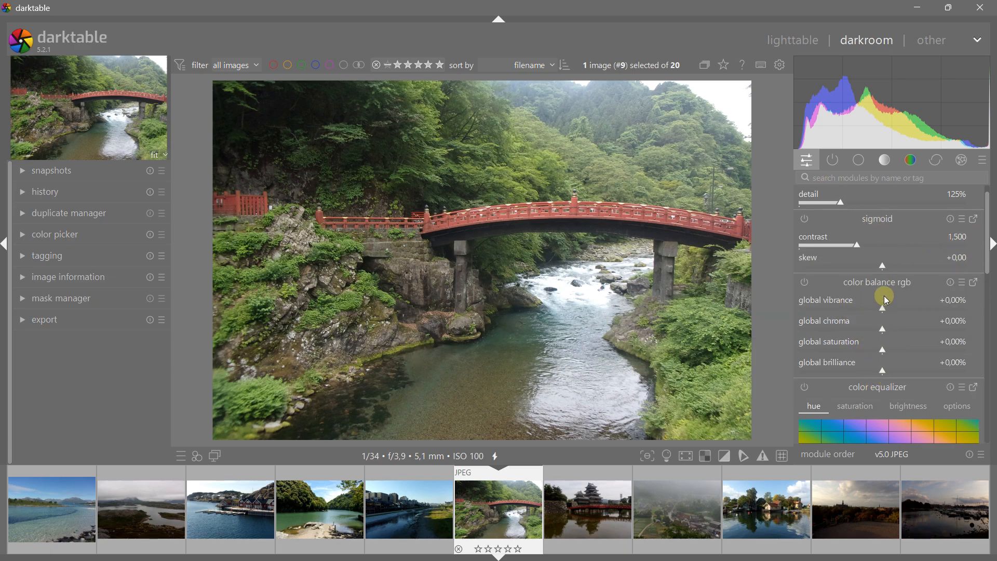
pyautogui.click(910, 161)
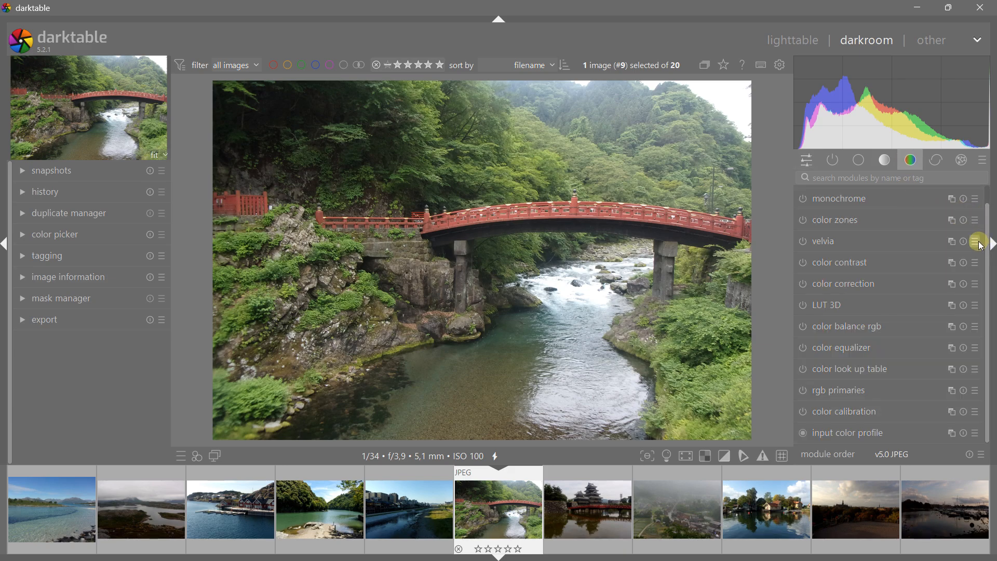
pyautogui.click(843, 392)
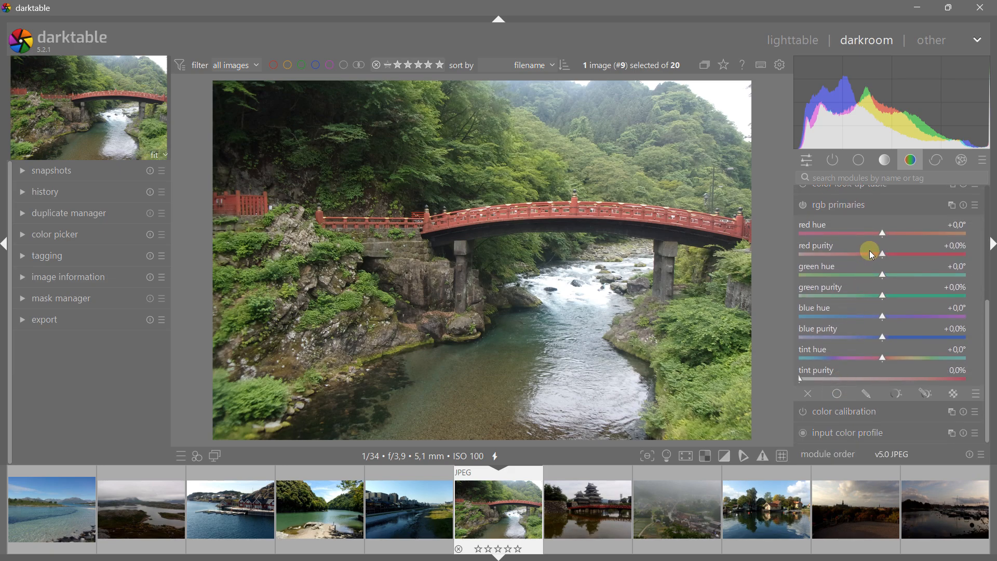
pyautogui.click(837, 209)
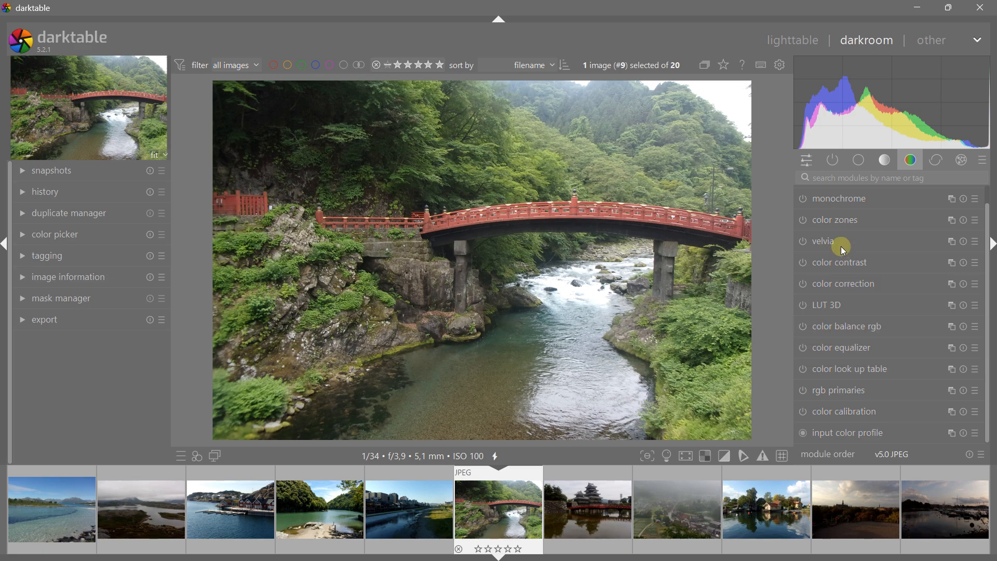
pyautogui.click(850, 381)
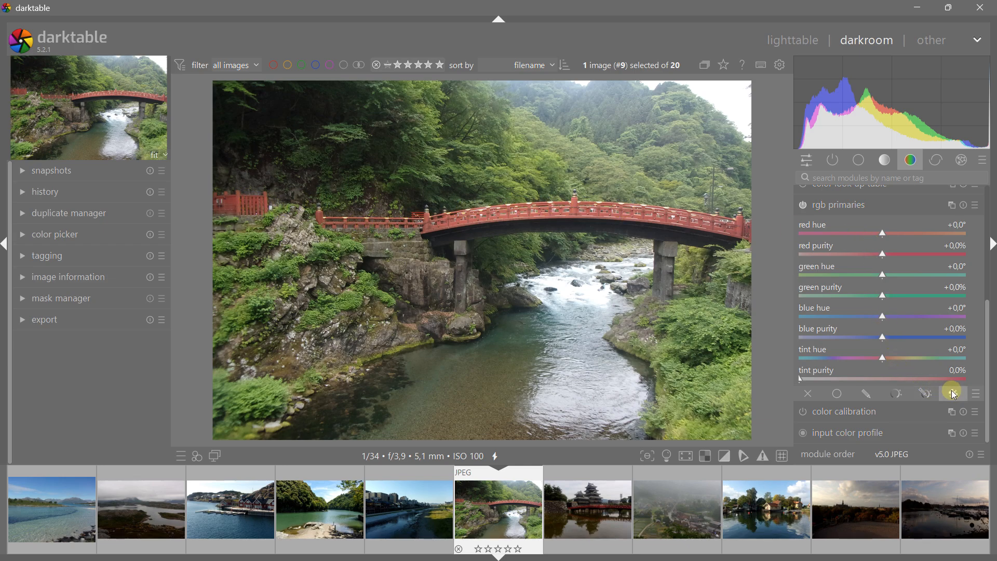
# Enable a parametric mask on the rgb primaries module and display the mask overlay.
pyautogui.click(898, 395)
pyautogui.moveTo(987, 298); pyautogui.dragTo(987, 366)
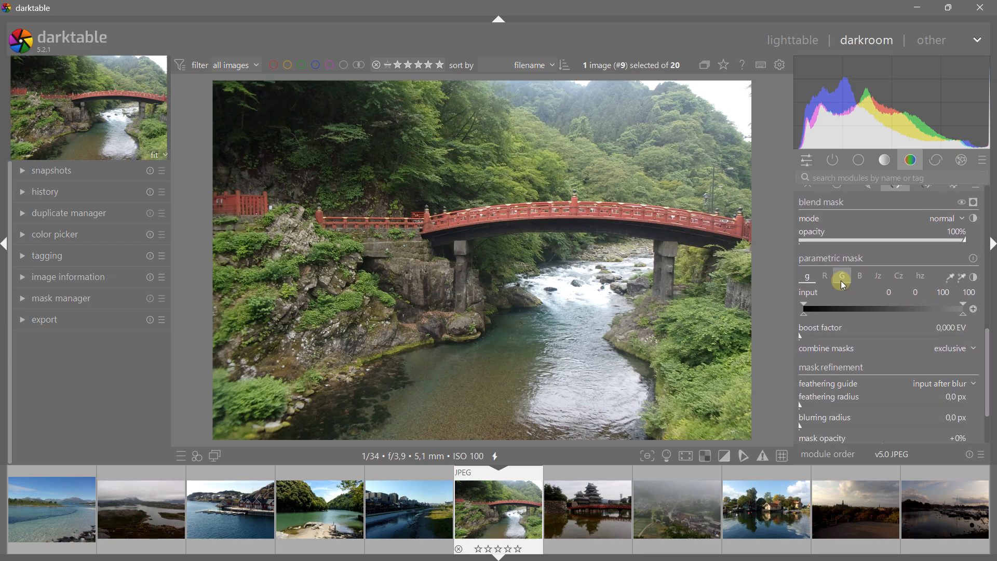
pyautogui.click(974, 204)
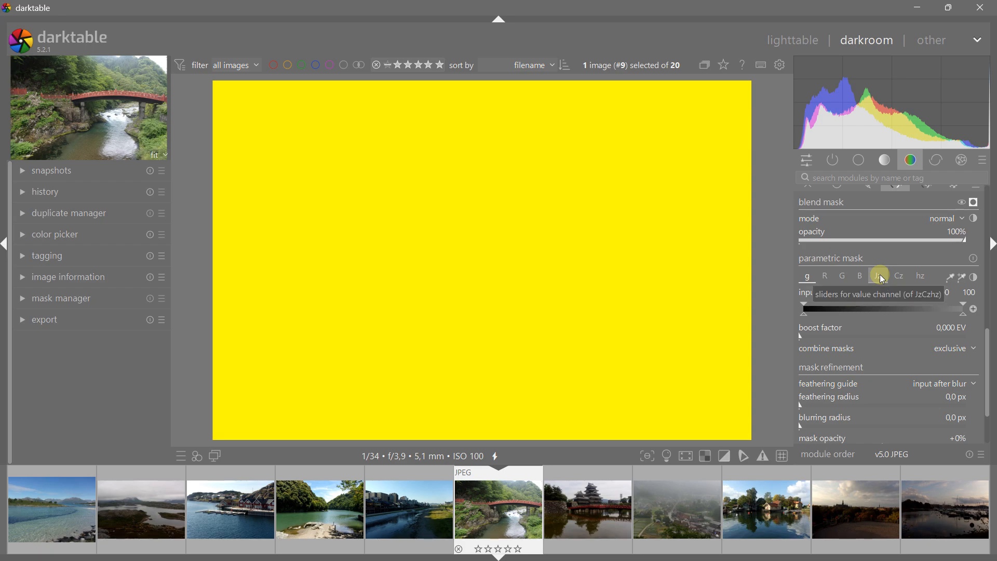
# Restrict the mask to the red bridge by setting the upper hz input limits to 43 and 47.
pyautogui.click(915, 277)
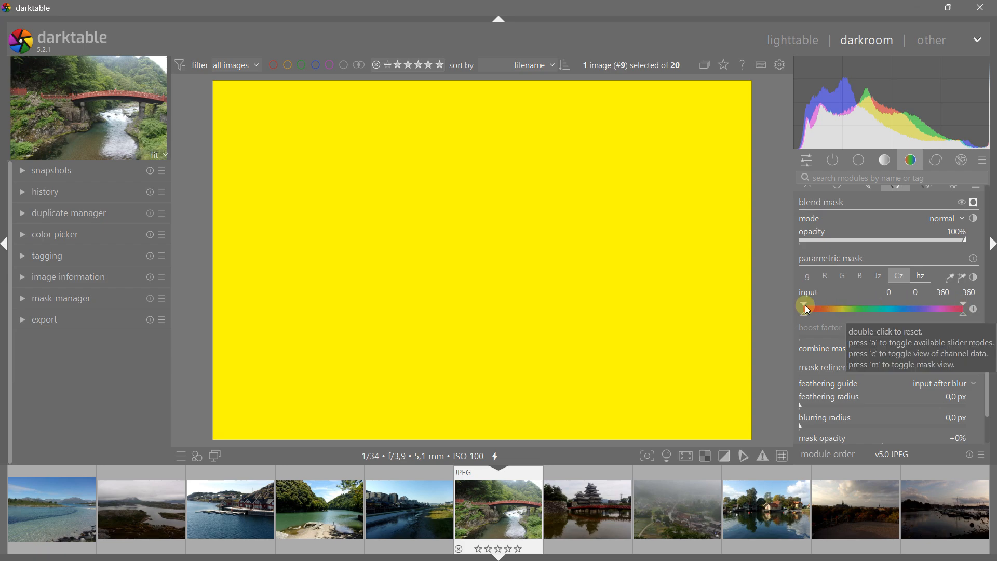
pyautogui.moveTo(808, 310)
pyautogui.mouseDown()
pyautogui.moveTo(955, 304)
pyautogui.moveTo(781, 317)
pyautogui.mouseUp()
pyautogui.moveTo(961, 303); pyautogui.dragTo(814, 303)
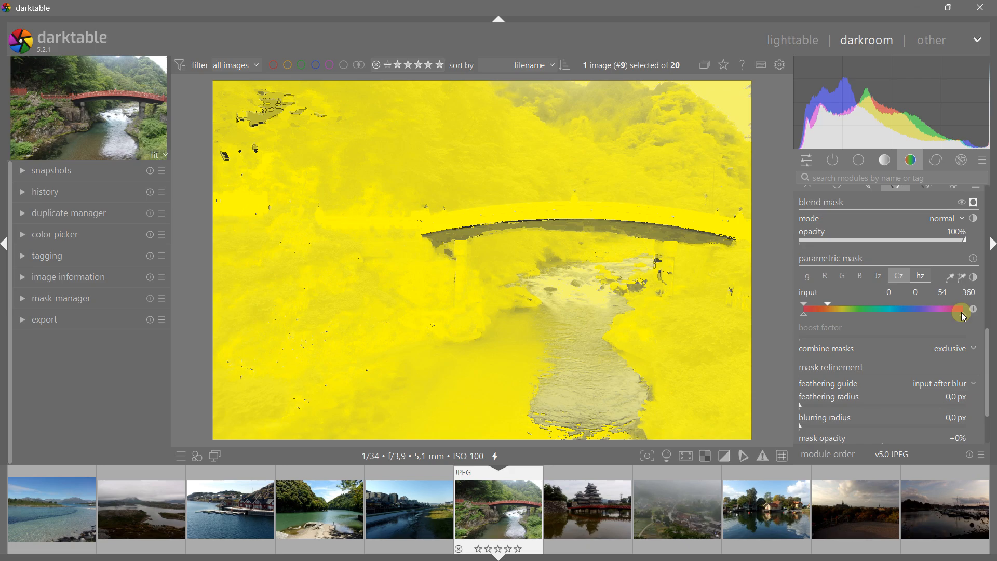
pyautogui.moveTo(963, 312)
pyautogui.mouseDown()
pyautogui.moveTo(819, 313)
pyautogui.moveTo(968, 312)
pyautogui.mouseUp()
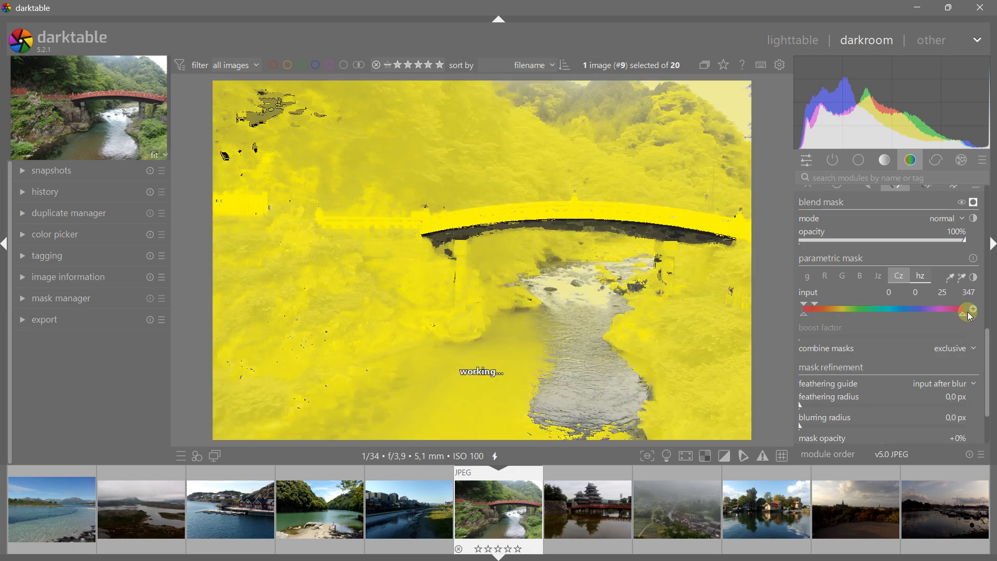
pyautogui.moveTo(809, 306)
pyautogui.mouseDown()
pyautogui.moveTo(976, 300)
pyautogui.moveTo(958, 318)
pyautogui.moveTo(837, 322)
pyautogui.moveTo(818, 304)
pyautogui.moveTo(821, 314)
pyautogui.mouseUp()
pyautogui.moveTo(831, 313); pyautogui.dragTo(526, 281)
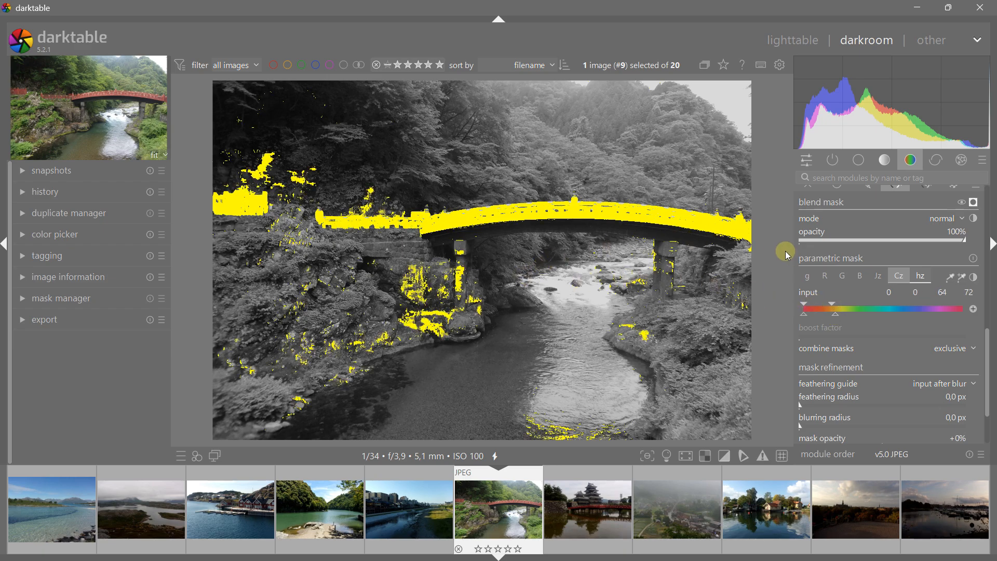
pyautogui.moveTo(821, 304)
pyautogui.mouseDown()
pyautogui.moveTo(832, 308)
pyautogui.moveTo(819, 305)
pyautogui.moveTo(826, 315)
pyautogui.mouseUp()
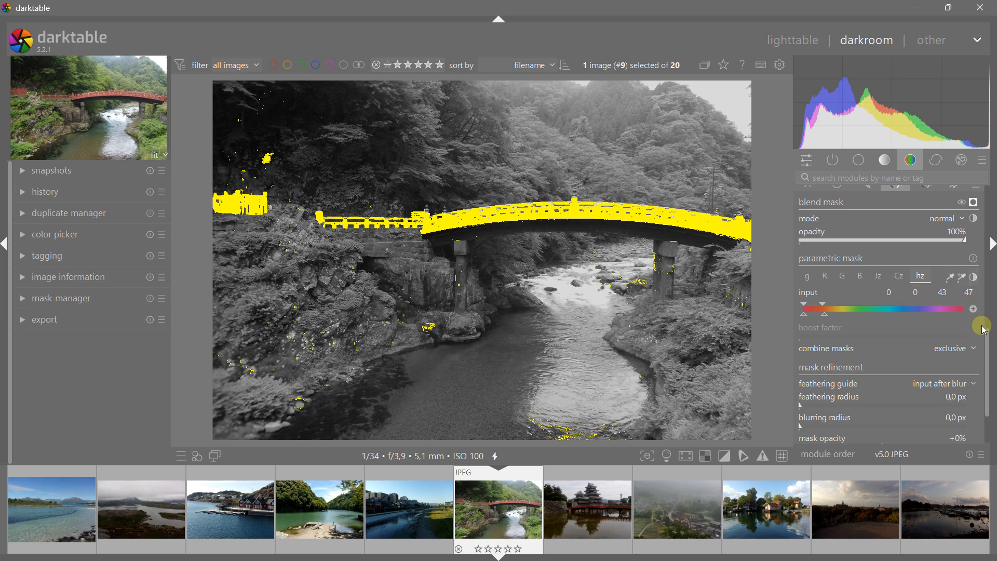
# Refine the mask with a 22.5 px feathering radius, 4.3 px blurring radius, +15% mask opacity and +60% mask contrast.
pyautogui.scroll(-3, 983, 328)
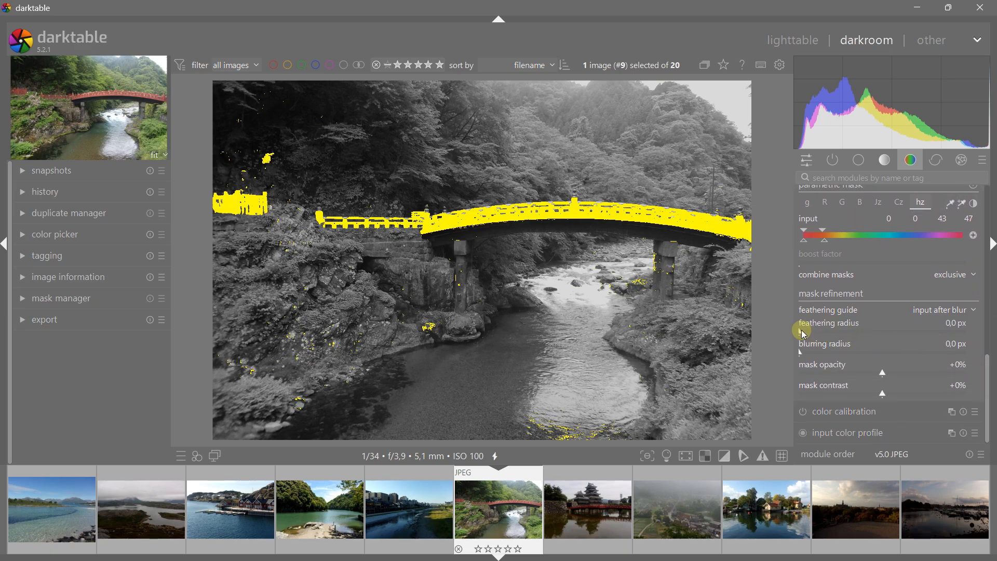
pyautogui.moveTo(803, 333)
pyautogui.mouseDown()
pyautogui.moveTo(834, 331)
pyautogui.moveTo(814, 331)
pyautogui.moveTo(828, 349)
pyautogui.moveTo(809, 347)
pyautogui.mouseUp()
pyautogui.moveTo(880, 371); pyautogui.dragTo(925, 399)
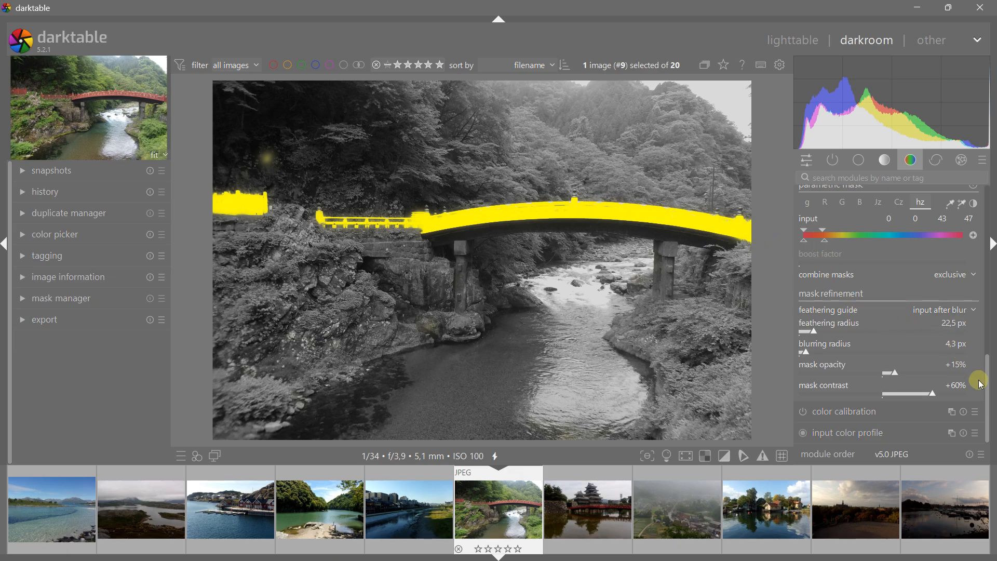
# Check the bridge mask by toggling its overlay, leave it hidden and return to the rgb primaries settings.
pyautogui.scroll(1, 988, 382)
pyautogui.moveTo(988, 381); pyautogui.dragTo(979, 178)
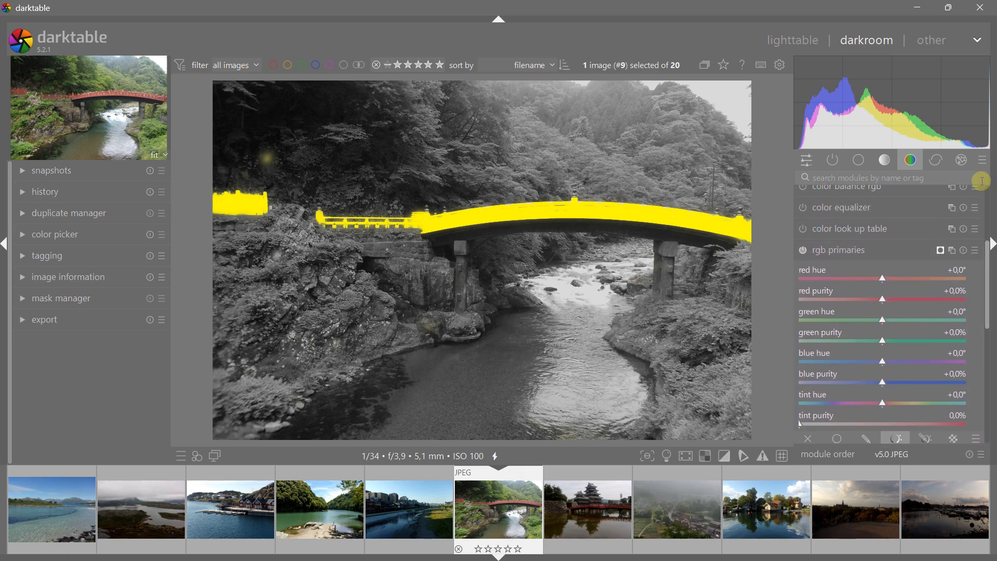
pyautogui.click(939, 257)
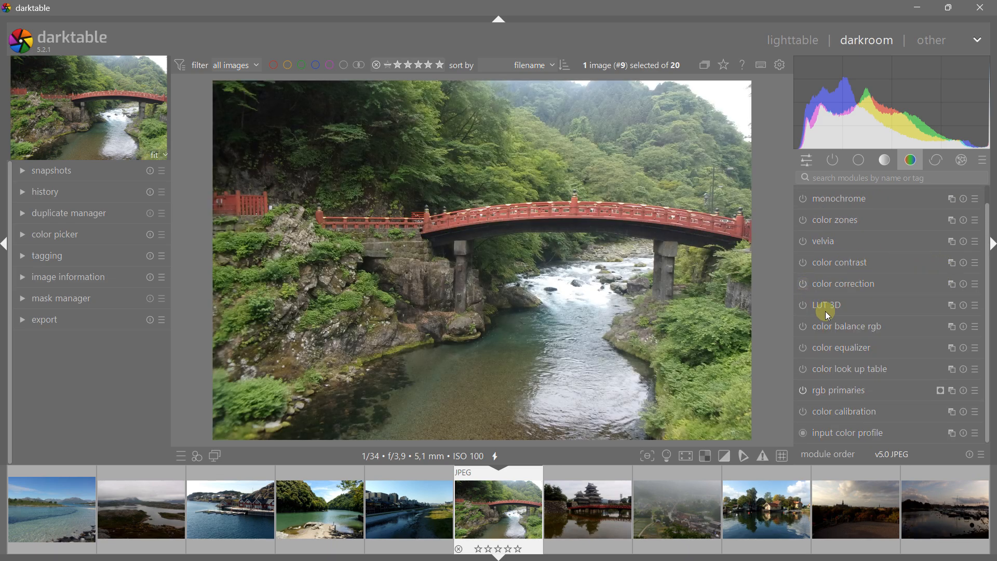
pyautogui.click(826, 392)
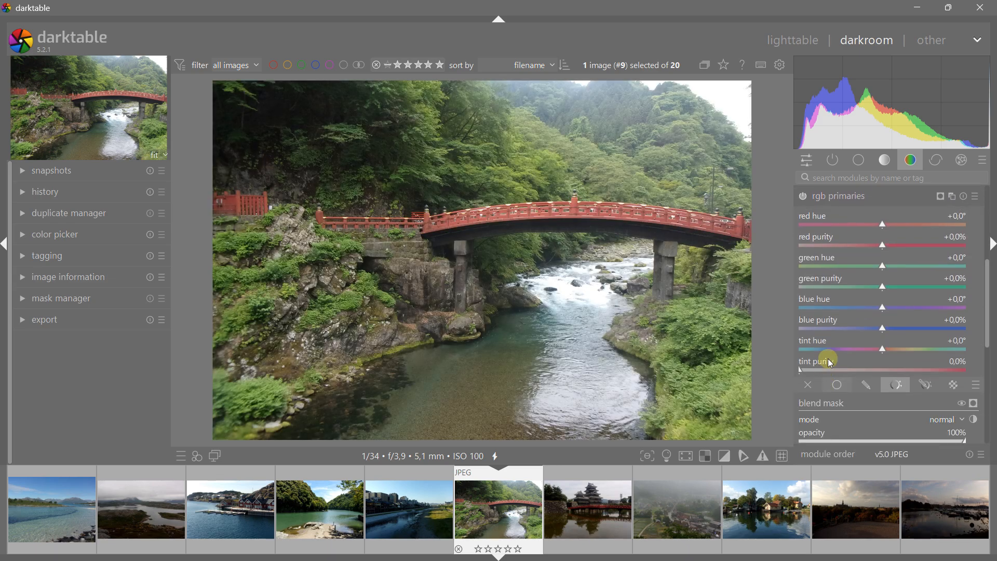
pyautogui.click(940, 196)
pyautogui.click(940, 196)
pyautogui.click(939, 196)
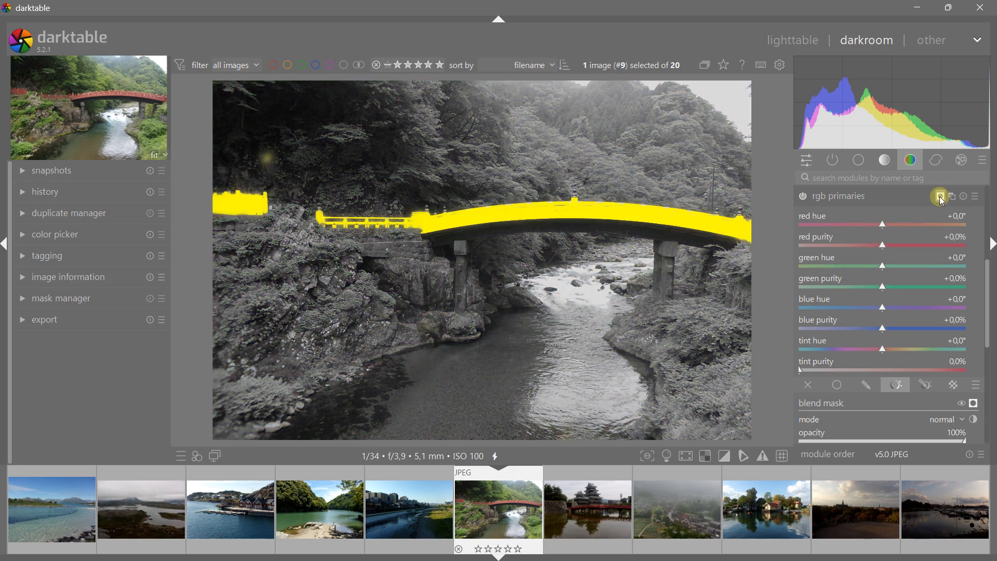
pyautogui.click(939, 196)
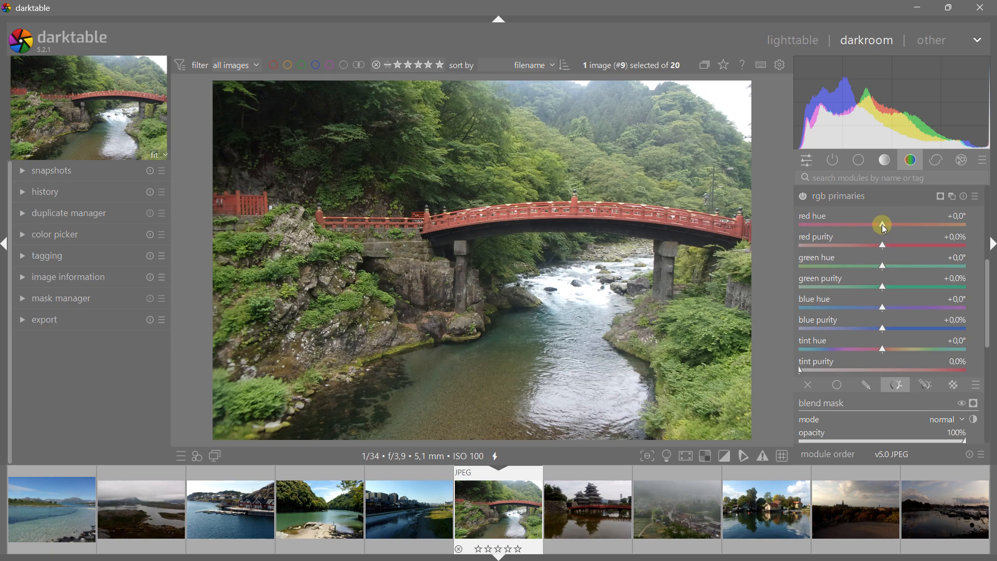
# Set the red, green and blue purity to +50% each and the tint hue to +70.4°.
pyautogui.moveTo(884, 246); pyautogui.dragTo(967, 247)
pyautogui.moveTo(885, 287); pyautogui.dragTo(987, 288)
pyautogui.moveTo(882, 334); pyautogui.dragTo(987, 329)
pyautogui.moveTo(880, 352); pyautogui.dragTo(915, 344)
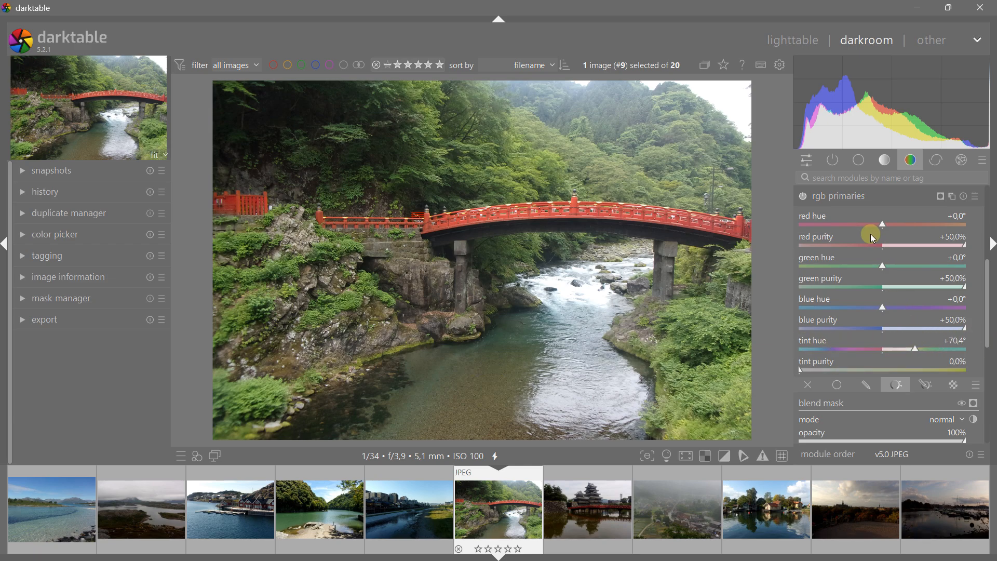
# Set the red and green hue to -20° each and the blue hue to -13.2°.
pyautogui.moveTo(883, 224); pyautogui.dragTo(790, 230)
pyautogui.moveTo(877, 269); pyautogui.dragTo(779, 258)
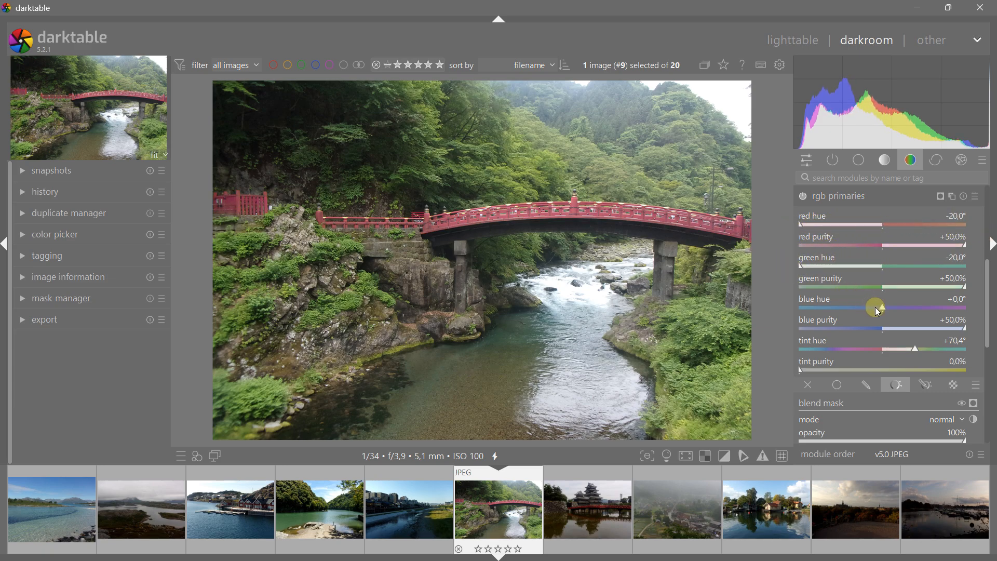
pyautogui.moveTo(874, 307); pyautogui.dragTo(827, 309)
# Set the tint hue to +179.9° and the blue hue to -12.8° for the masked bridge.
pyautogui.scroll(3, 641, 222)
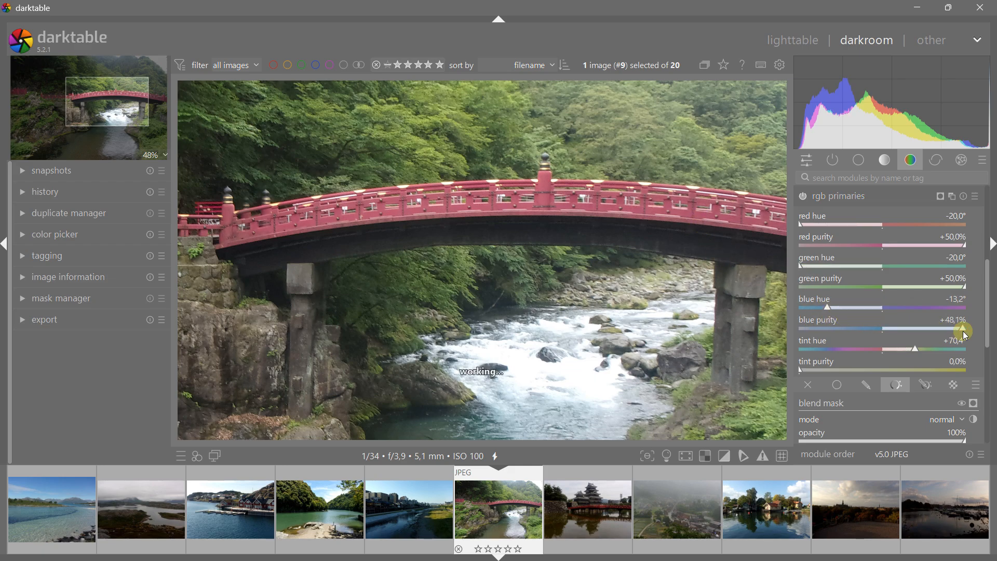
pyautogui.click(915, 349)
pyautogui.moveTo(915, 349); pyautogui.dragTo(987, 348)
pyautogui.moveTo(824, 369)
pyautogui.mouseDown()
pyautogui.moveTo(970, 358)
pyautogui.moveTo(776, 367)
pyautogui.mouseUp()
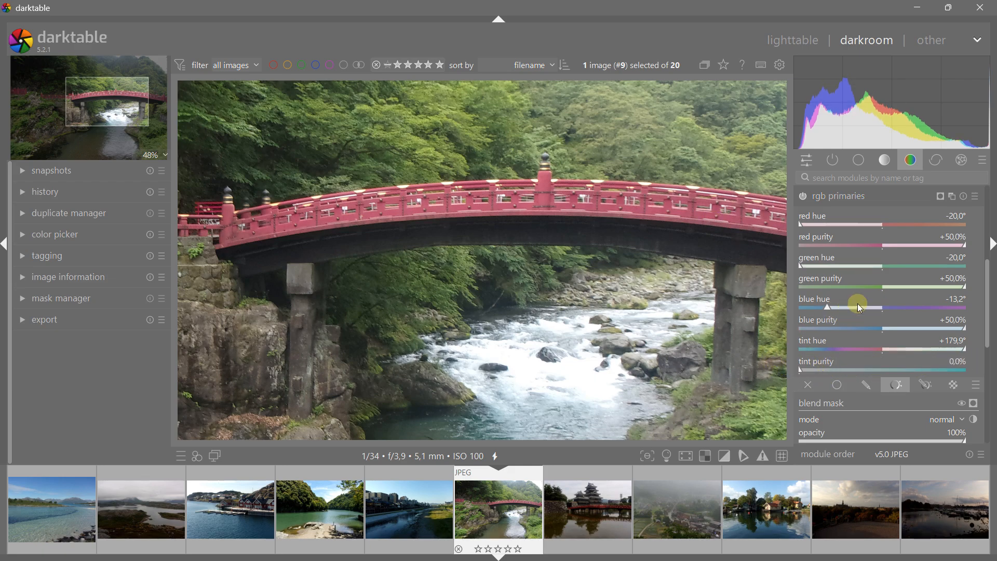
pyautogui.scroll(1, 858, 303)
pyautogui.moveTo(981, 267); pyautogui.dragTo(981, 232)
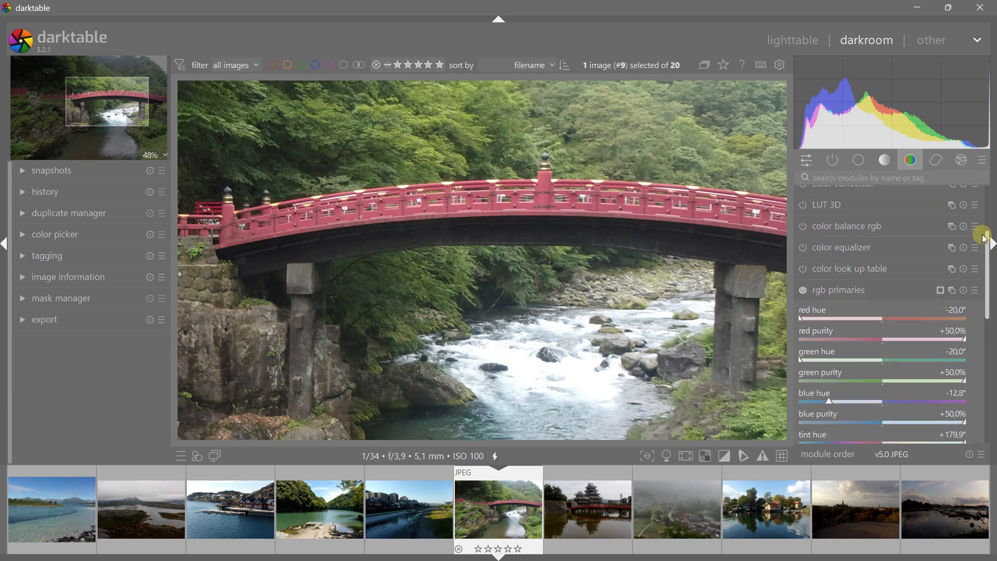
pyautogui.moveTo(882, 335); pyautogui.dragTo(721, 336)
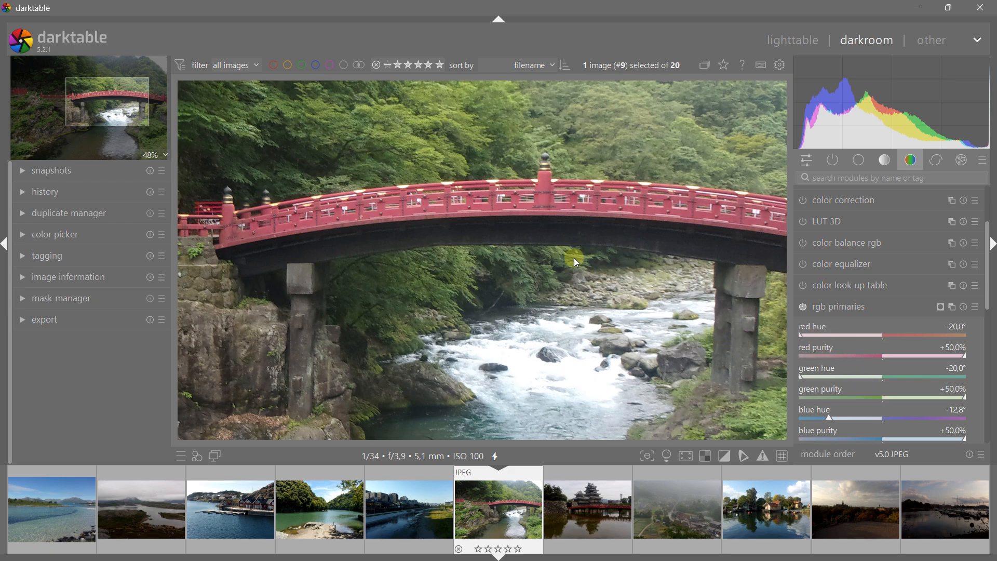
pyautogui.scroll(-3, 549, 247)
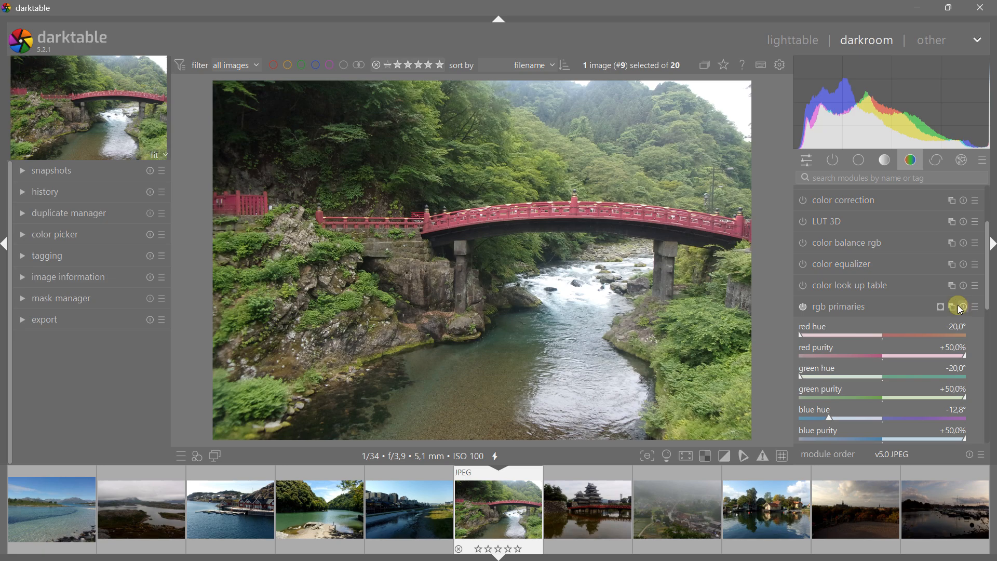
# Review the bridge's parametric mask with its overlay shown, view the Cz channel settings, and hide the overlay again.
pyautogui.click(940, 307)
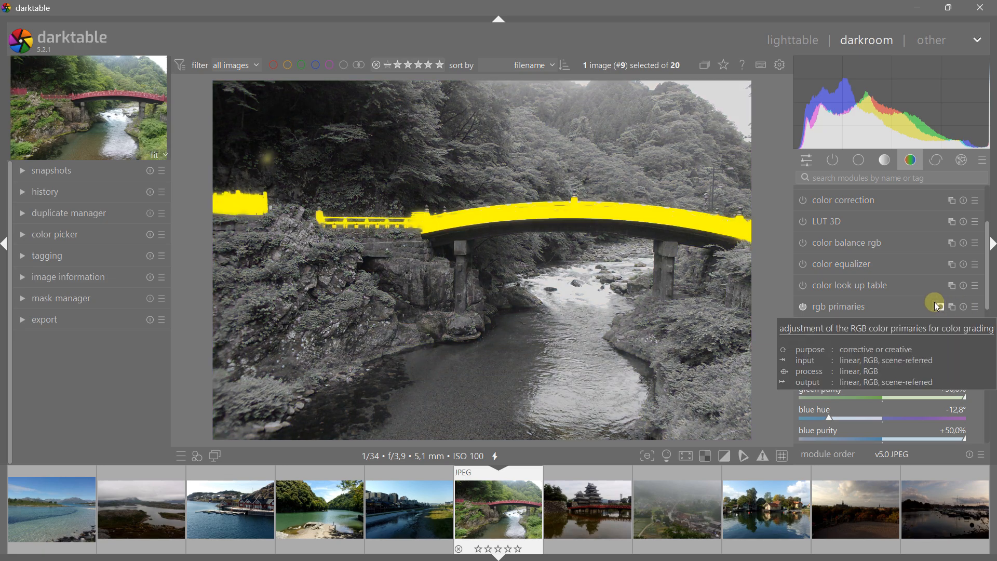
pyautogui.scroll(-8, 981, 343)
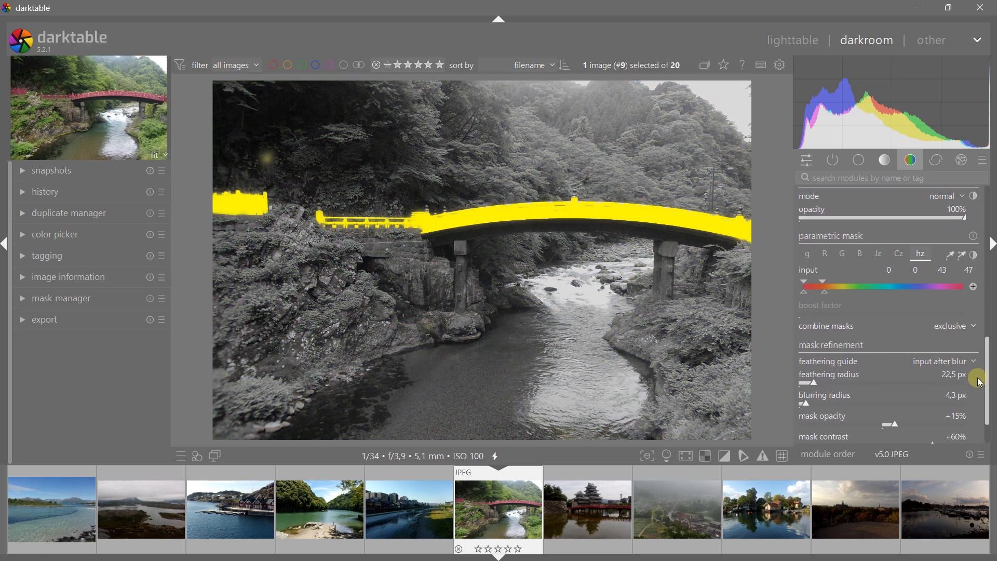
pyautogui.click(904, 250)
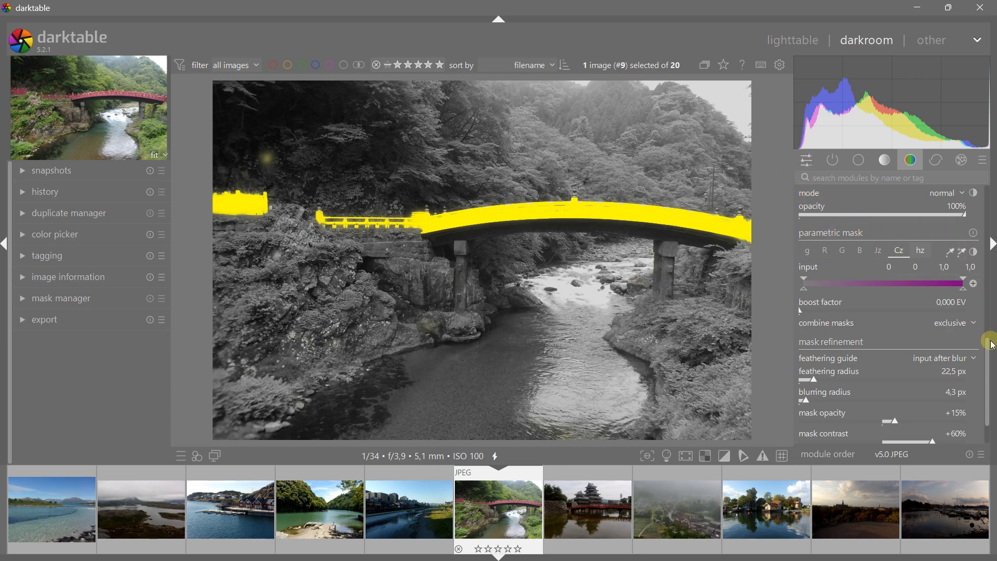
pyautogui.moveTo(992, 357); pyautogui.dragTo(991, 241)
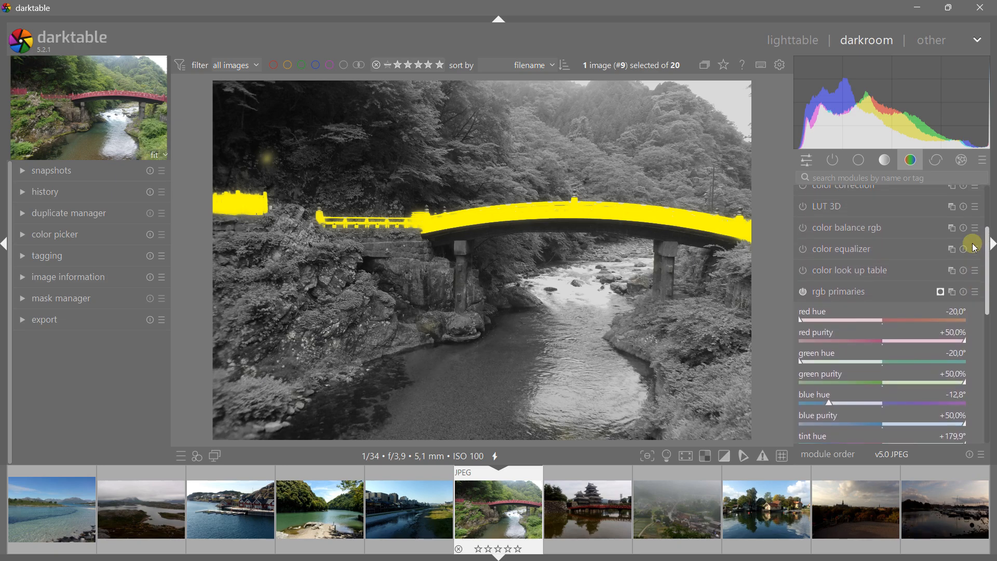
pyautogui.click(942, 293)
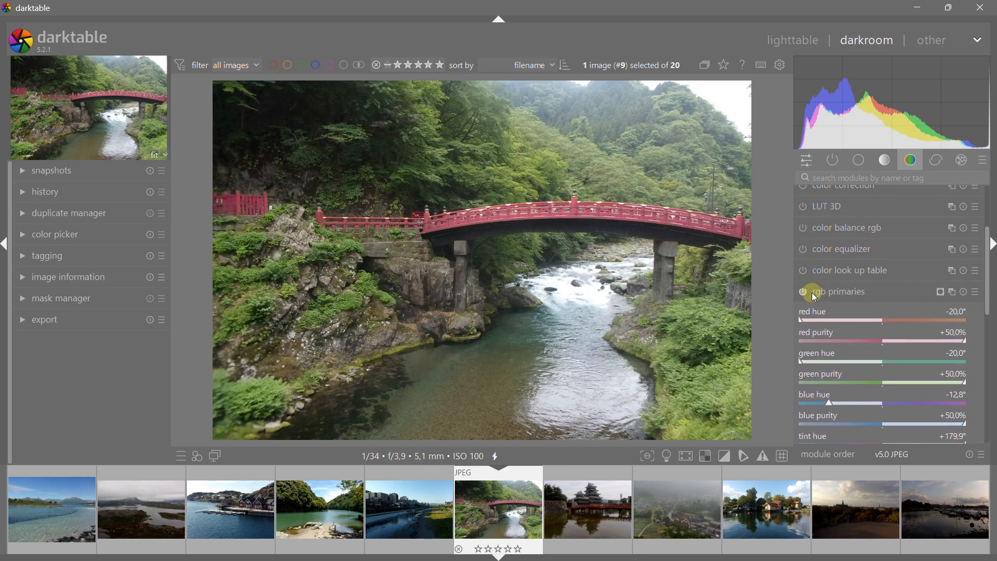
# Switch off and collapse the rgb primaries module, and return to the lighttable.
pyautogui.click(826, 288)
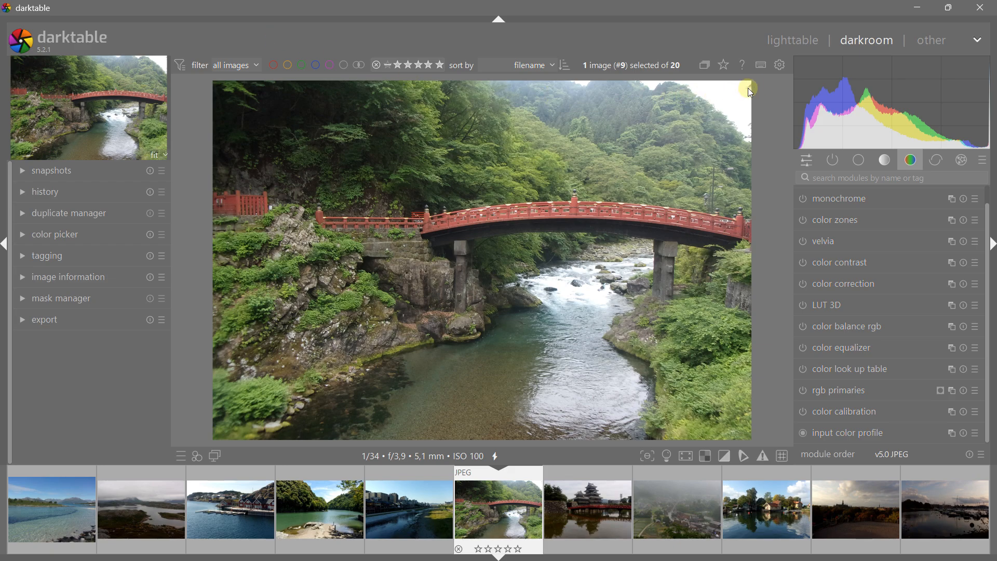
pyautogui.click(793, 49)
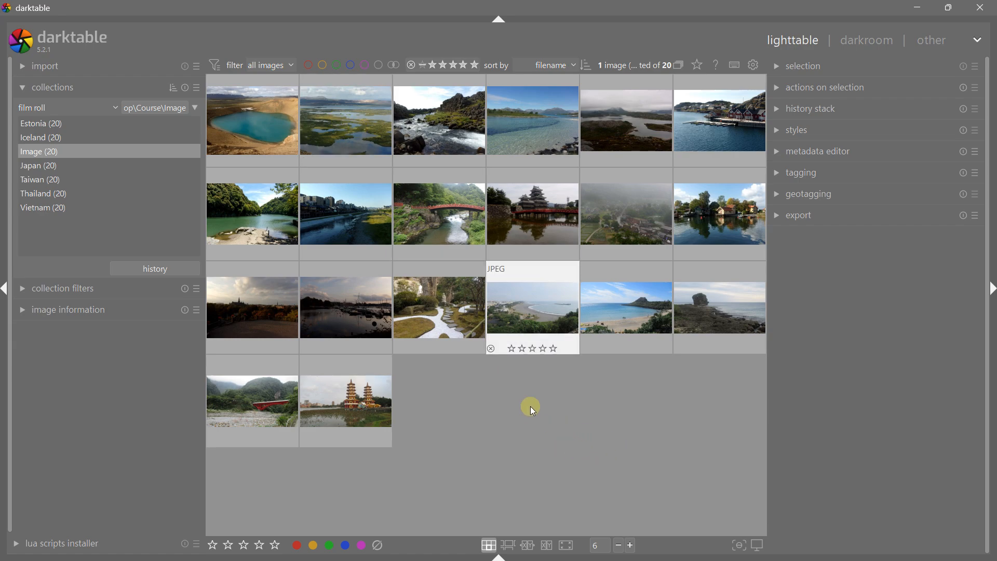
# Clear the image selection and reset the collections filter to show all film rolls, leaving the collections module collapsed.
pyautogui.click(363, 128)
pyautogui.click(551, 407)
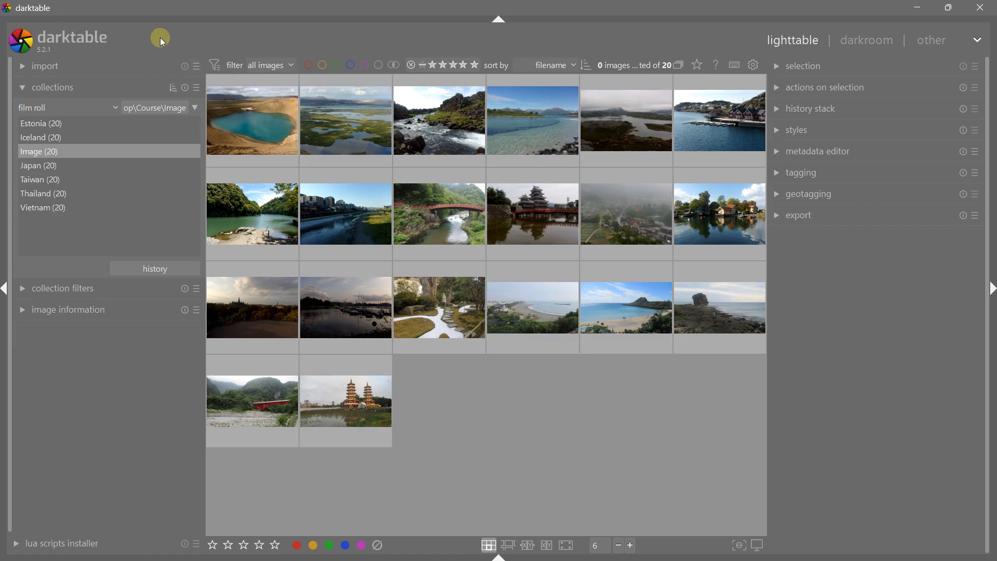
pyautogui.click(185, 87)
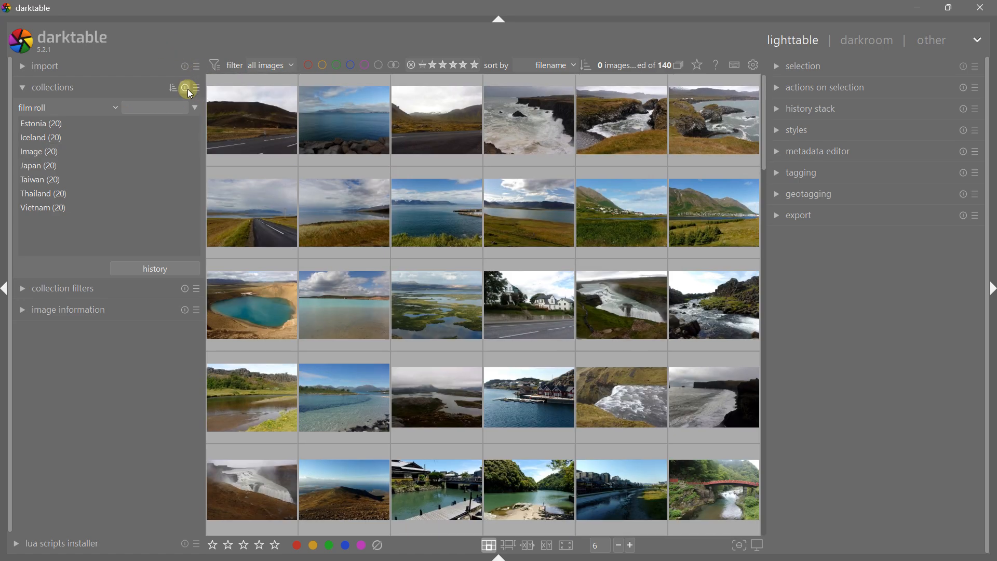
pyautogui.click(25, 88)
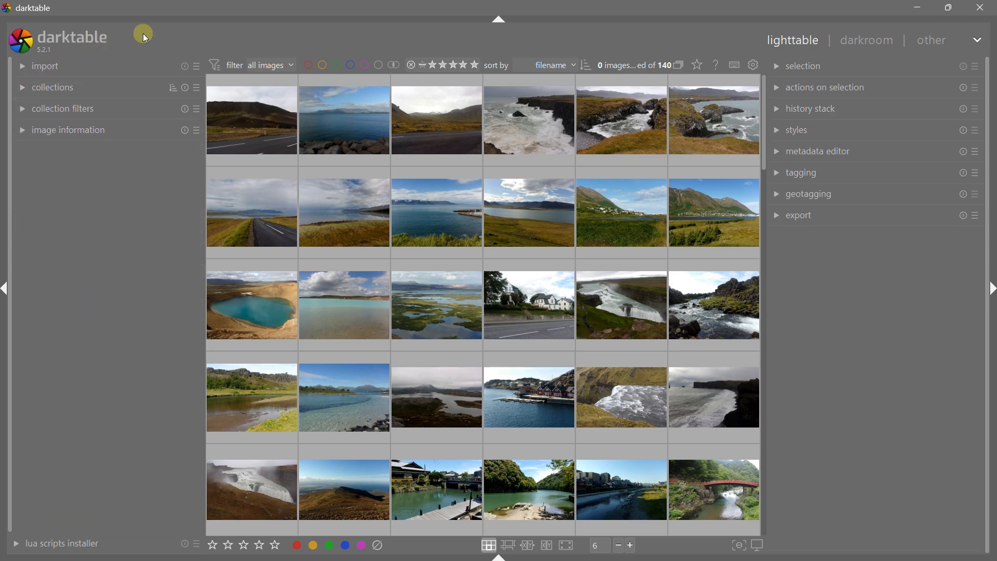